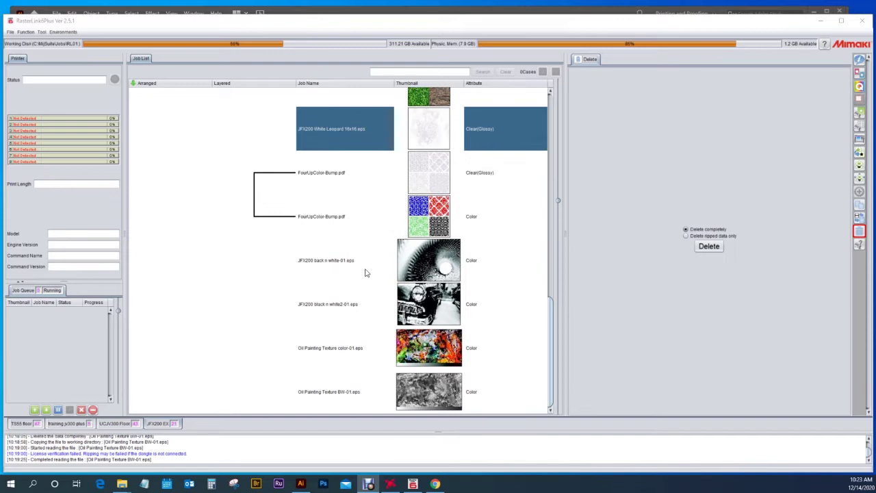
Browse the back n white-01, black n white2-01 and Oil Painting Texture jobs in the job list
{"action": "left_click", "coordinate": [338, 266]}
{"action": "left_click", "coordinate": [334, 309]}
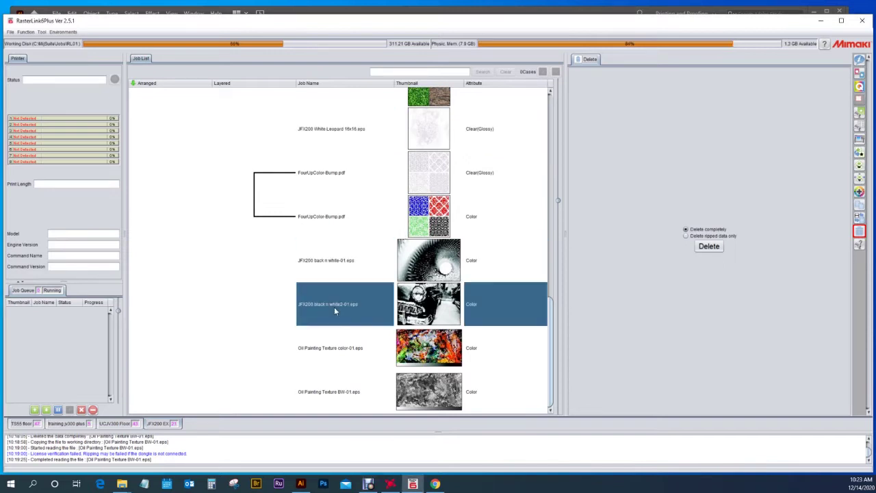
{"action": "left_click", "coordinate": [327, 347]}
{"action": "left_click", "coordinate": [324, 386]}
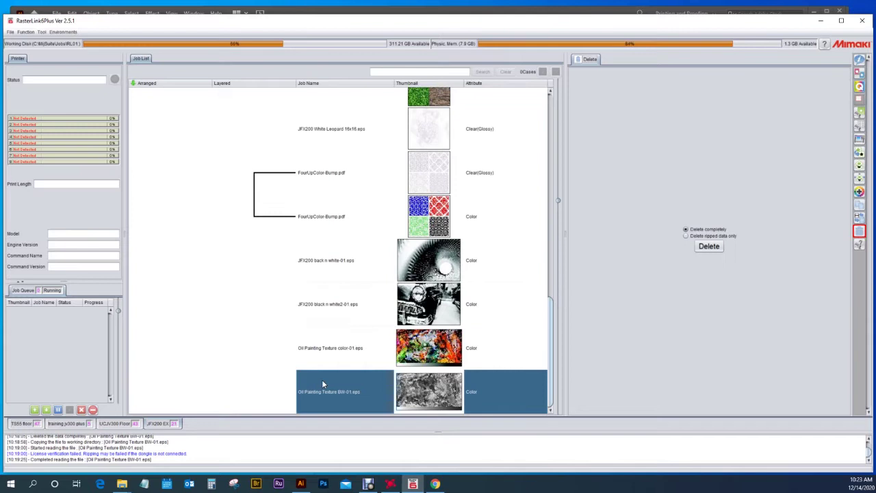
{"action": "left_click", "coordinate": [323, 309]}
{"action": "left_click", "coordinate": [334, 259]}
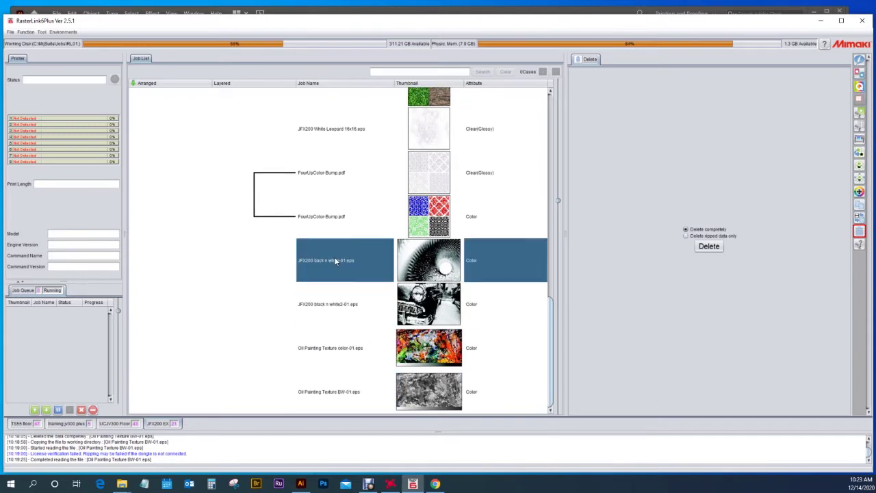
{"action": "left_click", "coordinate": [323, 308]}
{"action": "left_click", "coordinate": [326, 264]}
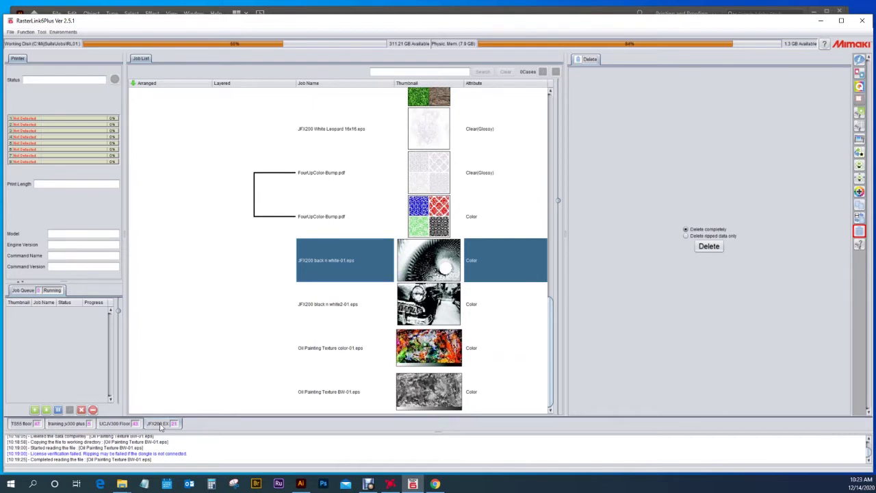
Compare the two black n white jobs, then select the JFX200 White Leopard 16x16.eps job
{"action": "left_click", "coordinate": [338, 309]}
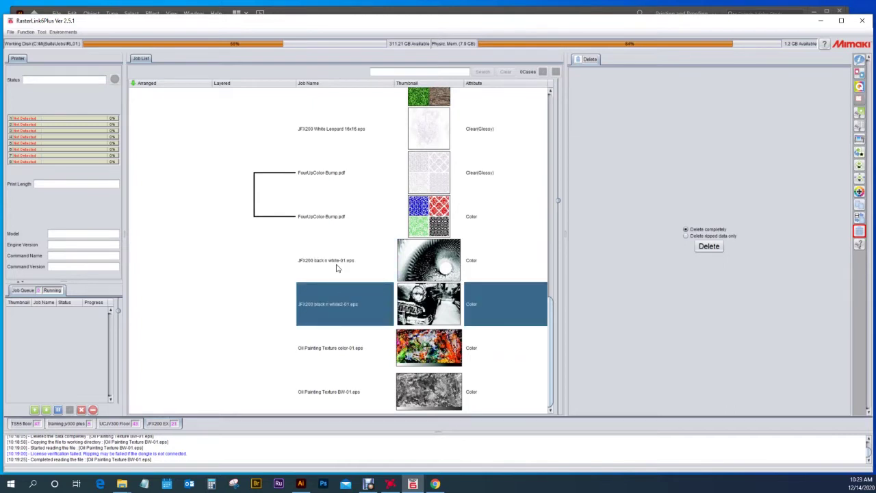
{"action": "left_click", "coordinate": [336, 263]}
{"action": "left_click", "coordinate": [335, 312]}
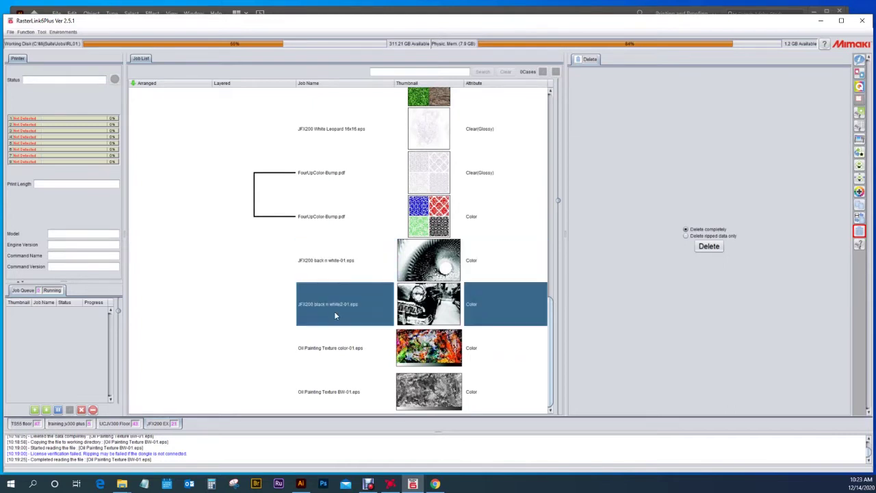
{"action": "left_click", "coordinate": [344, 264]}
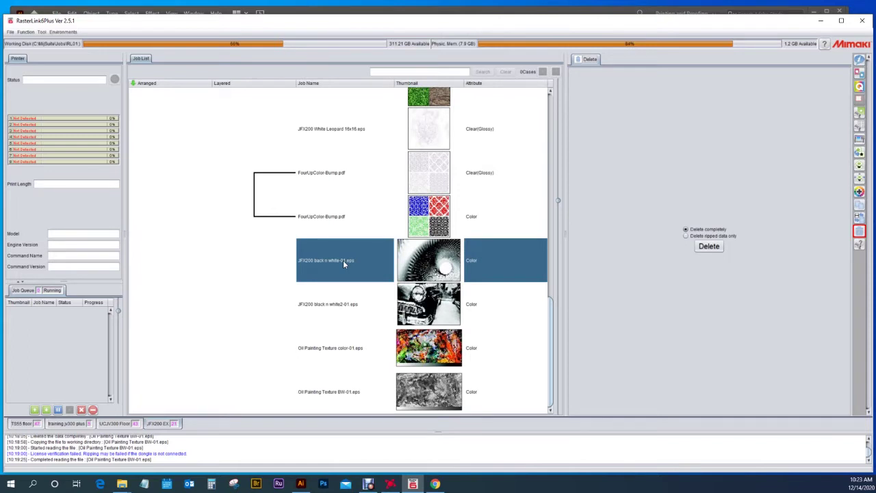
{"action": "left_click", "coordinate": [345, 310]}
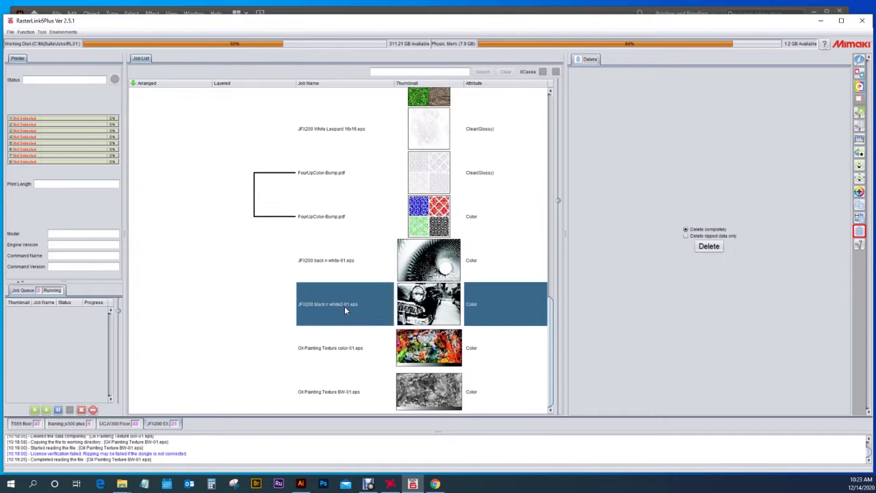
{"action": "left_click", "coordinate": [343, 264]}
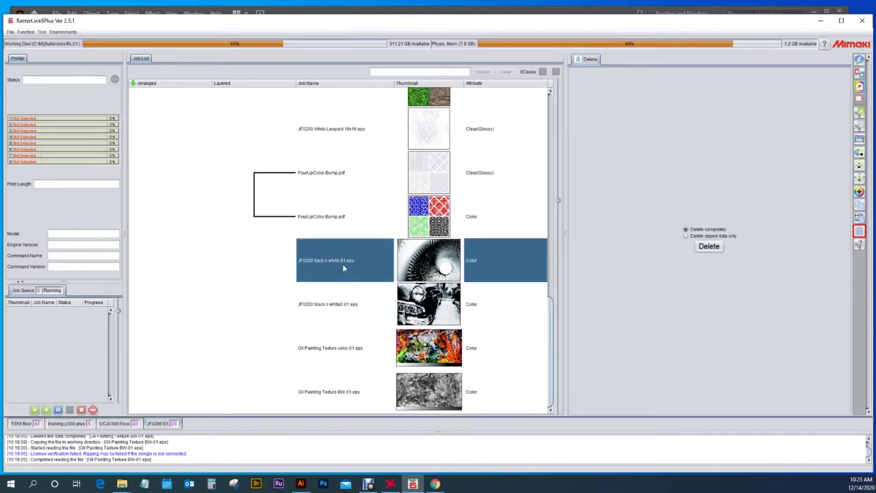
{"action": "left_click", "coordinate": [343, 136]}
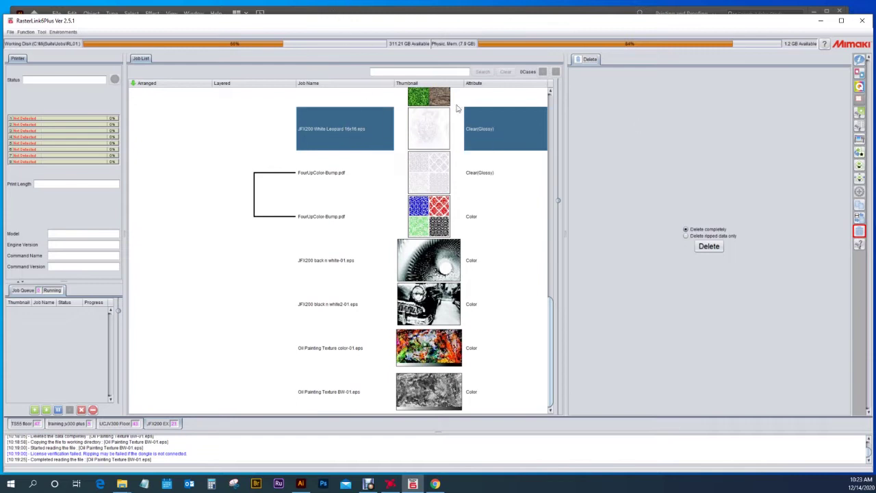
Open the White Leopard job's properties and change its Job Attribute to Full Color
{"action": "left_click", "coordinate": [860, 60]}
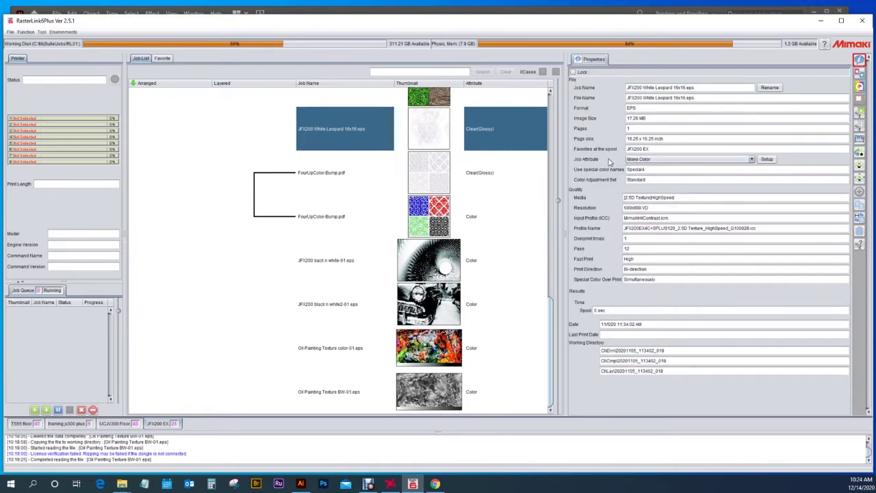
{"action": "left_click", "coordinate": [672, 160]}
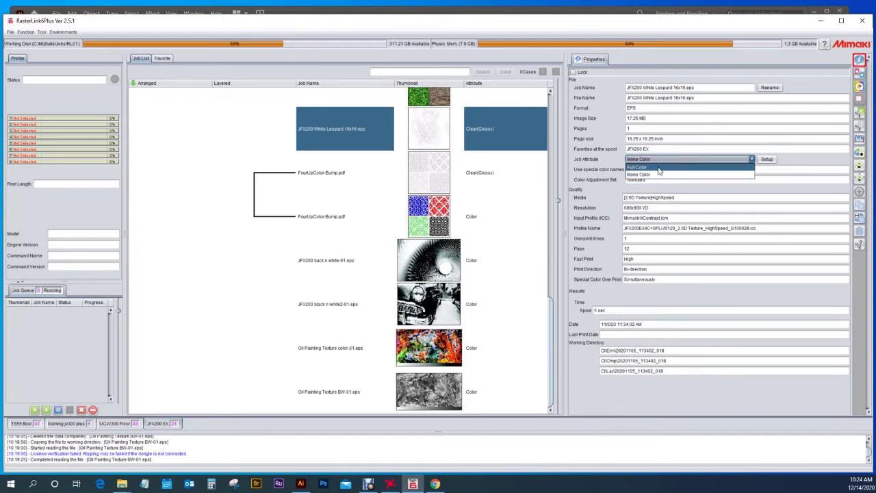
{"action": "left_click", "coordinate": [661, 169]}
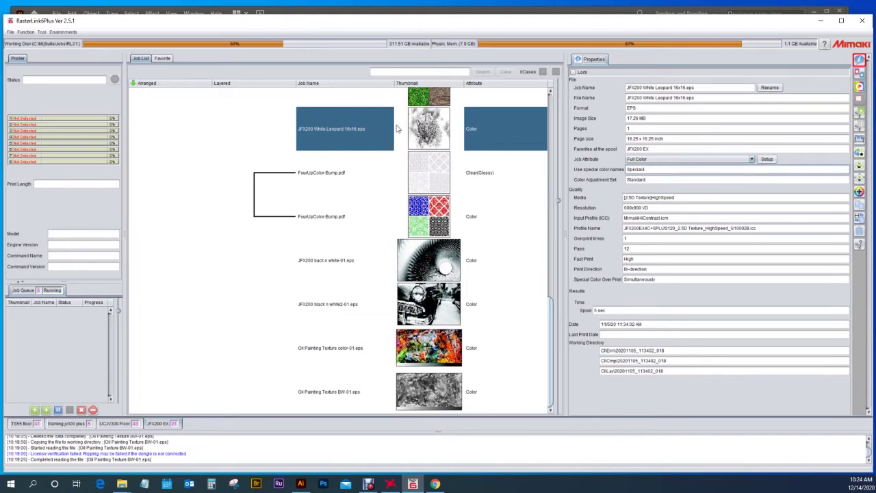
{"action": "left_click", "coordinate": [670, 161]}
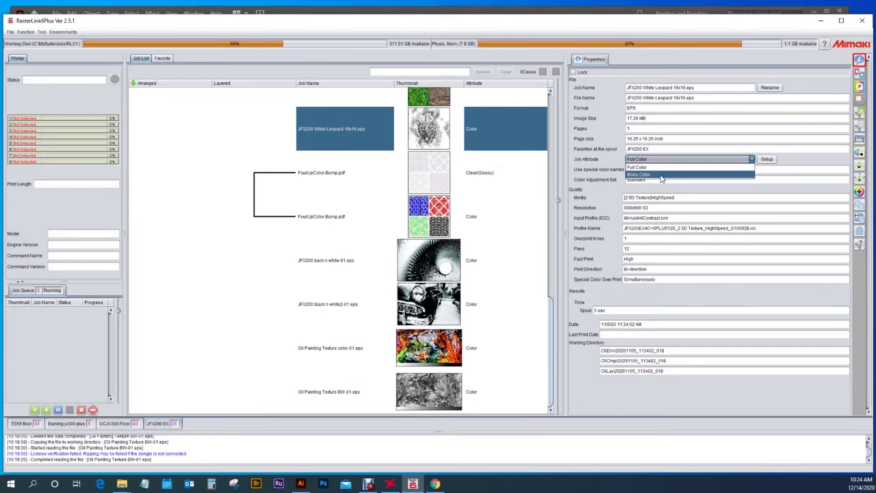
Set the White Leopard job to Mono Color, printing its black source as White ink instead of Clear
{"action": "left_click", "coordinate": [663, 176]}
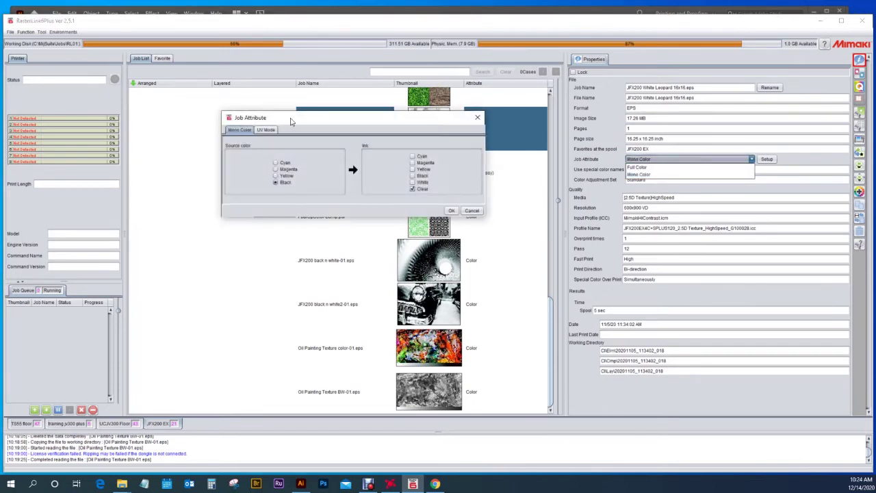
{"action": "left_click_drag", "start_coordinate": [293, 122], "coordinate": [257, 108]}
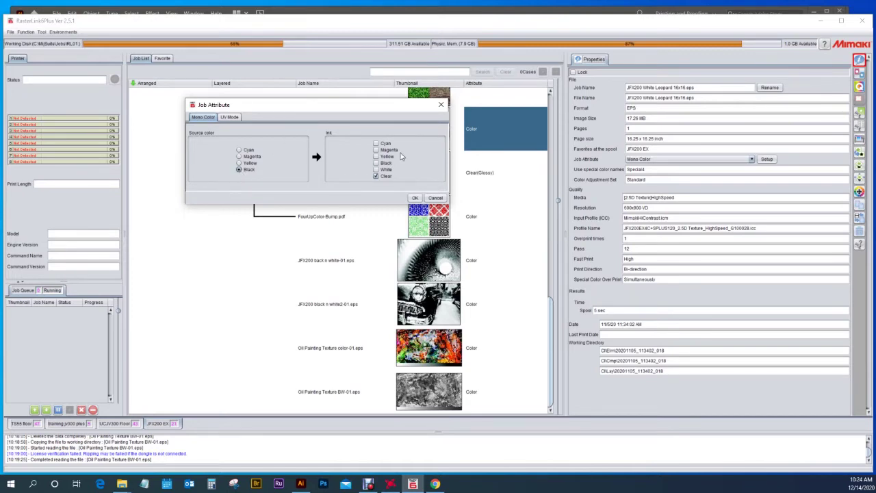
{"action": "left_click", "coordinate": [387, 170]}
{"action": "left_click", "coordinate": [415, 198]}
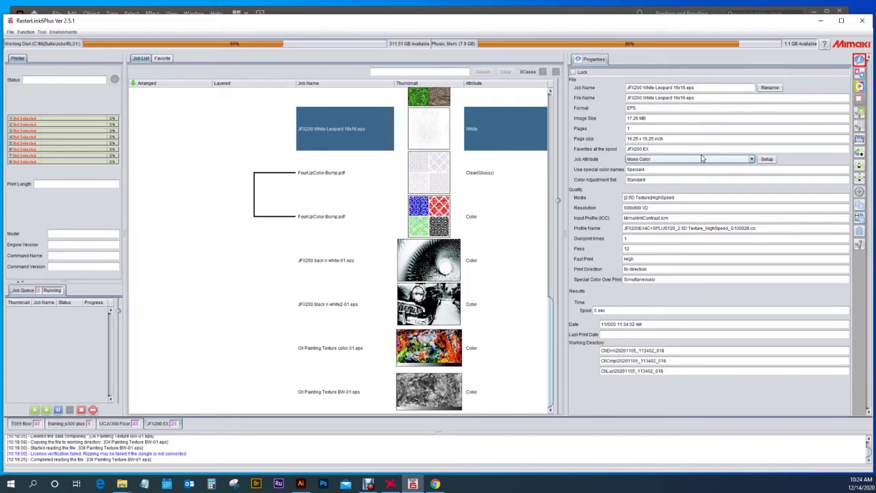
In Image Edit, enable Scale Valid and scale the White Leopard job to 250% (40.625 x 40.625 in)
{"action": "left_click", "coordinate": [860, 115]}
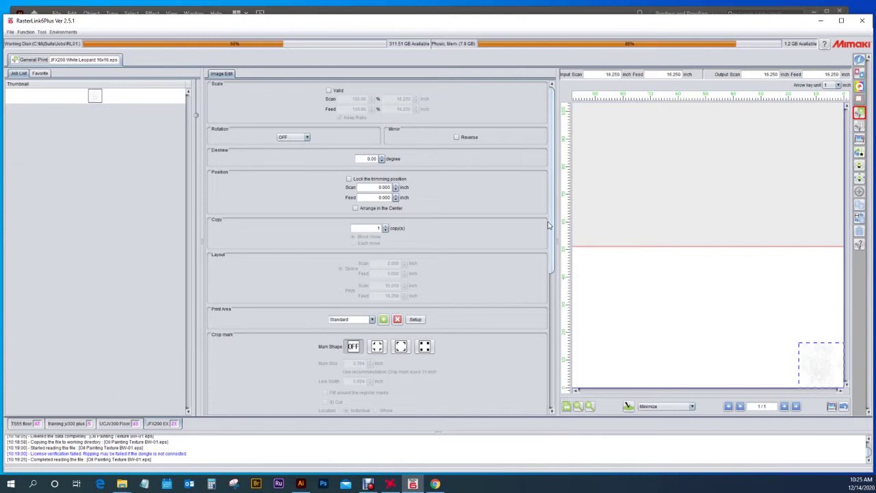
{"action": "left_click", "coordinate": [329, 91]}
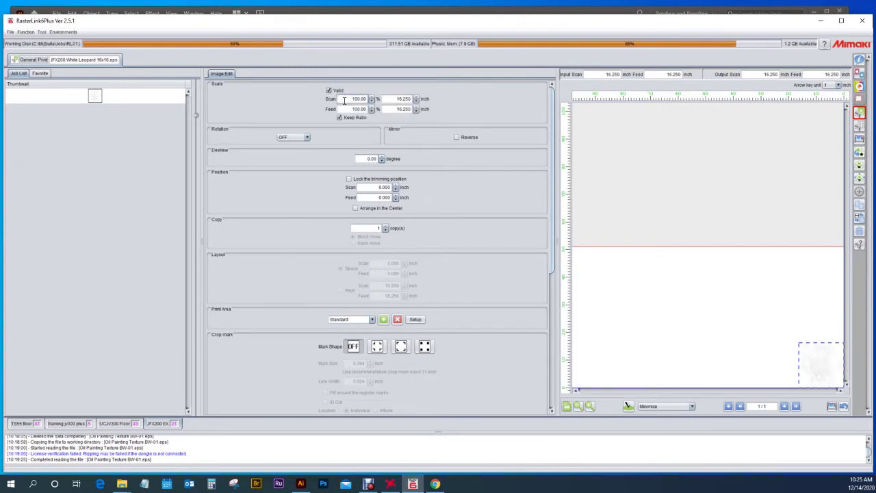
{"action": "double_click", "coordinate": [344, 100]}
{"action": "type", "text": "250"}
{"action": "key", "text": "Return"}
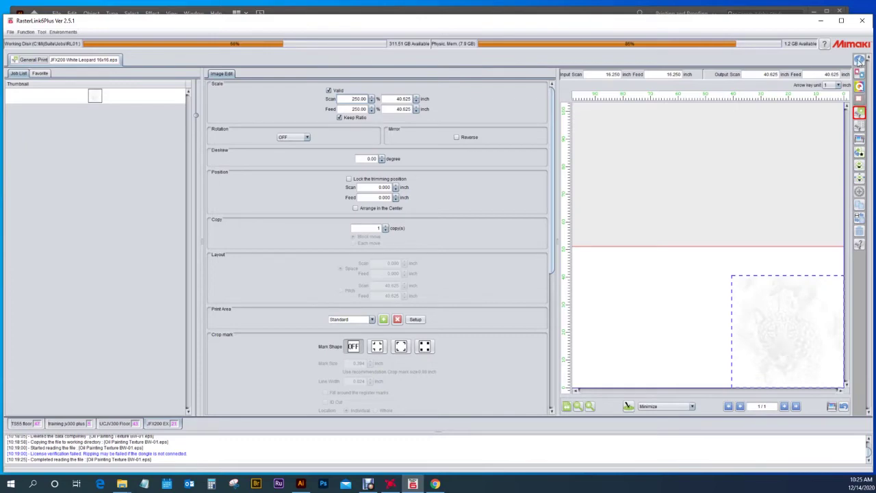
In Illustrator, glance at the leopard document, then bring up Oil Painting Texture.ai
{"action": "left_click", "coordinate": [401, 14]}
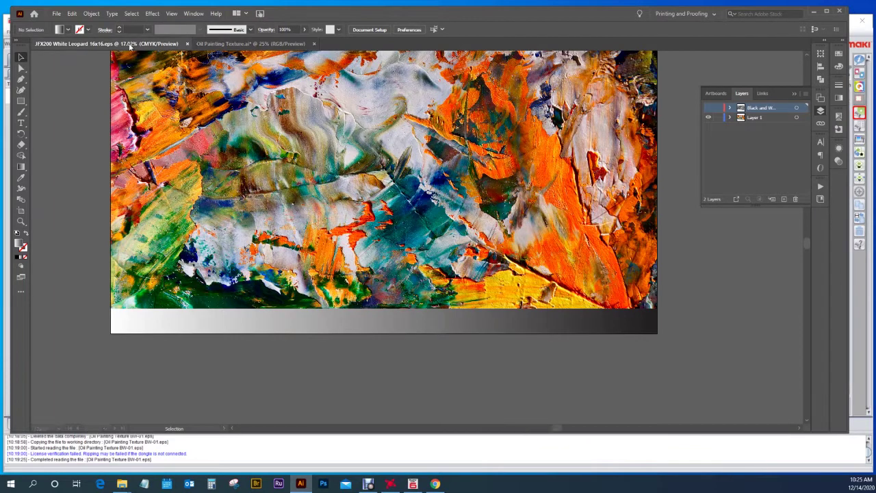
{"action": "left_click", "coordinate": [130, 45]}
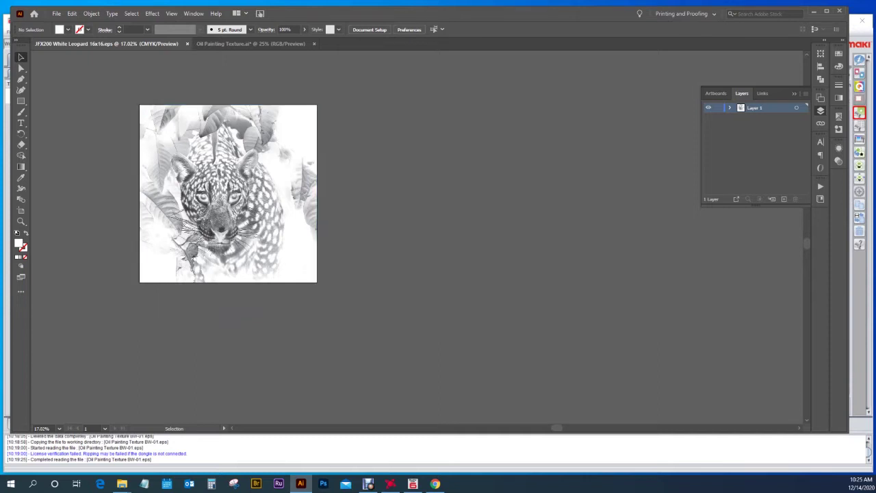
{"action": "left_click", "coordinate": [231, 44]}
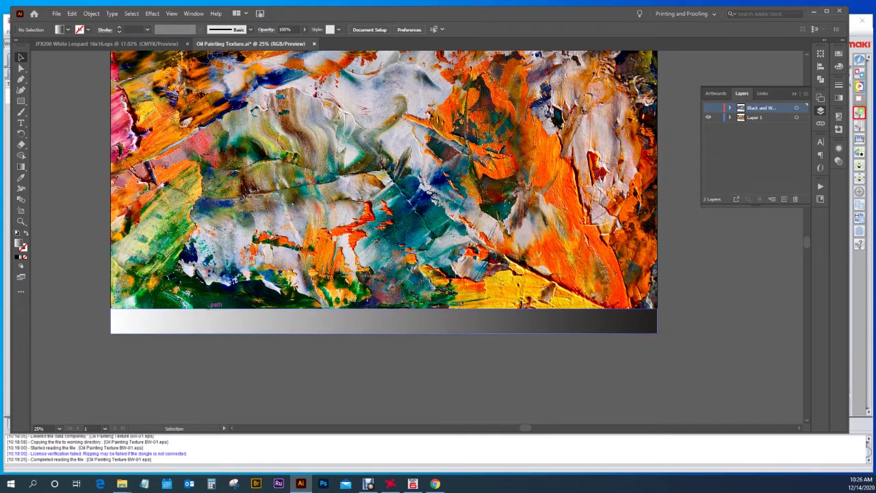
Select then deselect the gradient strip, and make the Black and White layer visible
{"action": "left_click", "coordinate": [384, 322]}
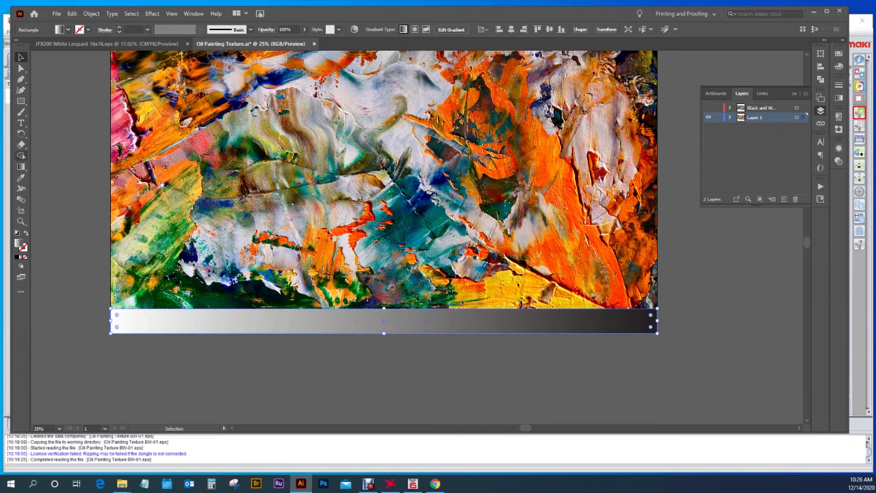
{"action": "key", "text": "ctrl+shift+a"}
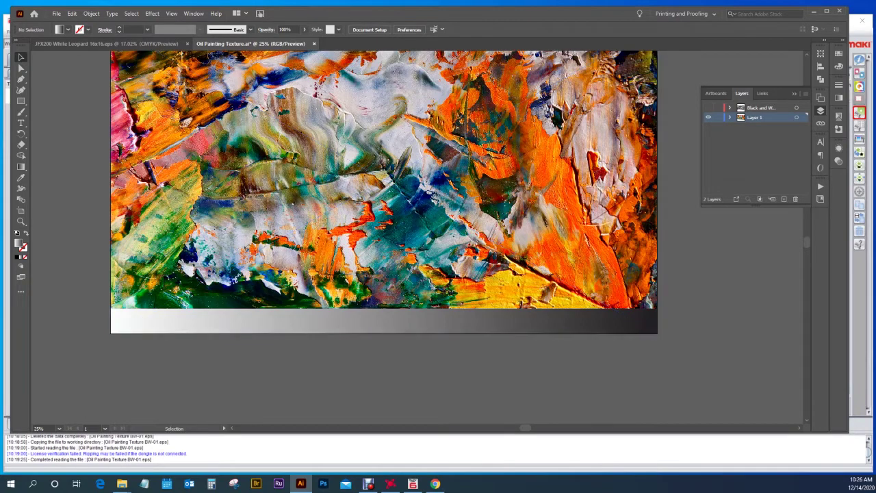
{"action": "left_click", "coordinate": [708, 108]}
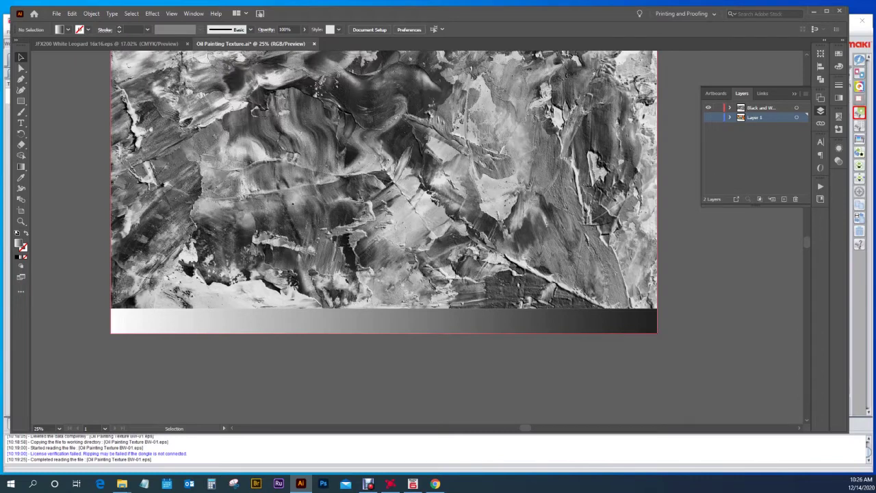
Make Layer 1 visible and hide the Black and White layer to reveal the colour painting
{"action": "left_click", "coordinate": [708, 117]}
{"action": "left_click", "coordinate": [708, 108]}
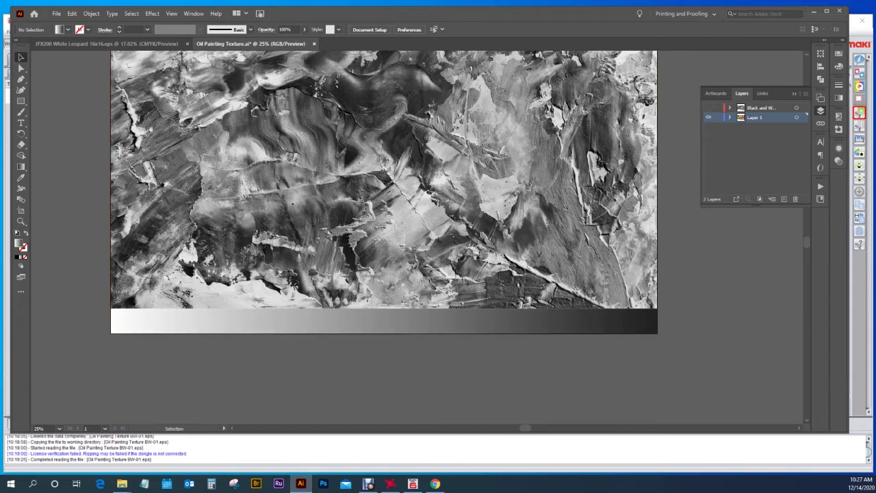
{"action": "left_click", "coordinate": [709, 108]}
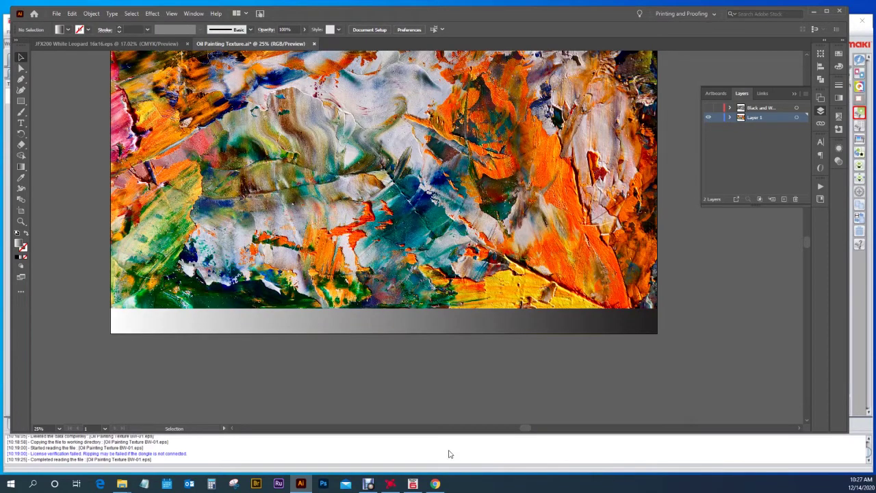
Go back to RasterLink6Plus's job list and select the Oil Painting Texture BW-01.eps job
{"action": "left_click", "coordinate": [364, 455]}
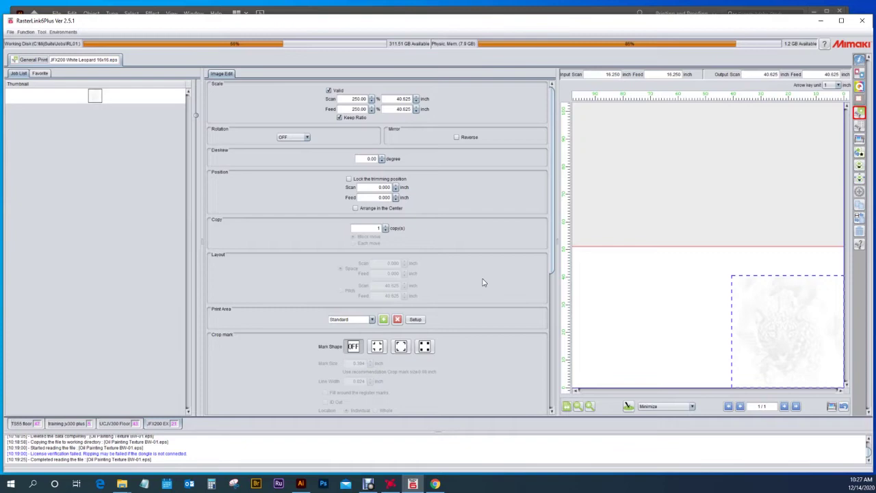
{"action": "left_click", "coordinate": [792, 103]}
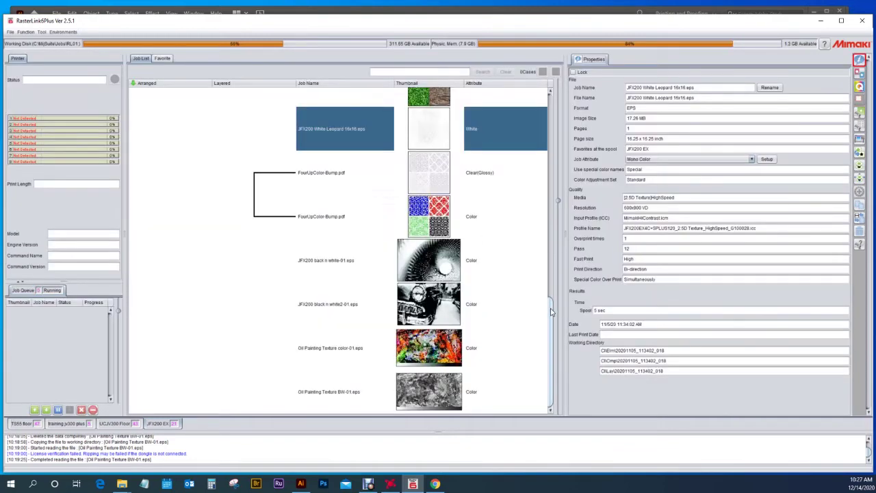
{"action": "left_click", "coordinate": [484, 396]}
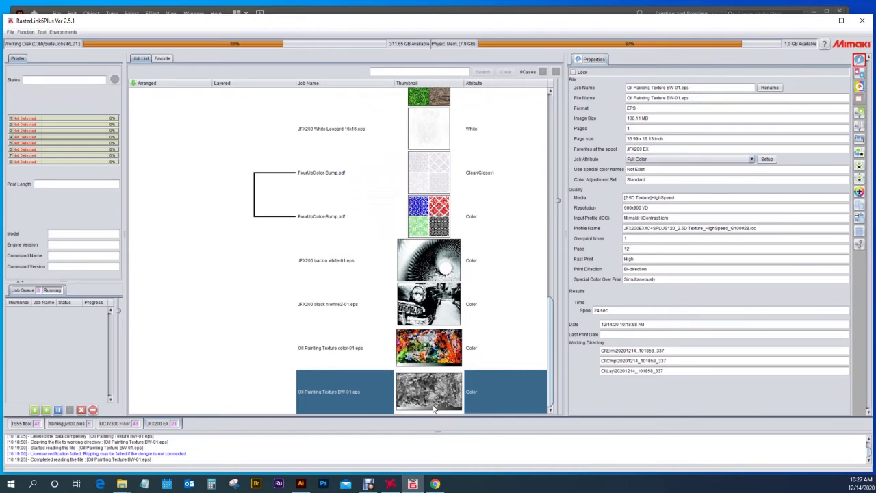
{"action": "left_click", "coordinate": [482, 346]}
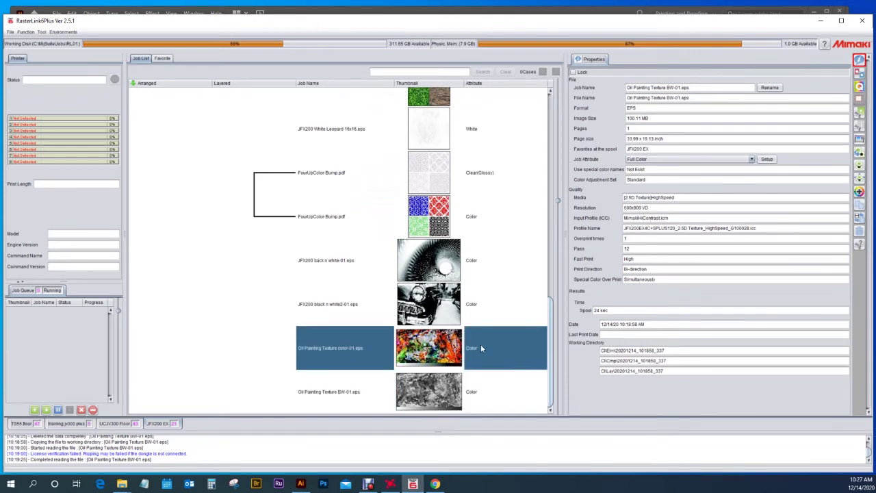
{"action": "left_click", "coordinate": [494, 403]}
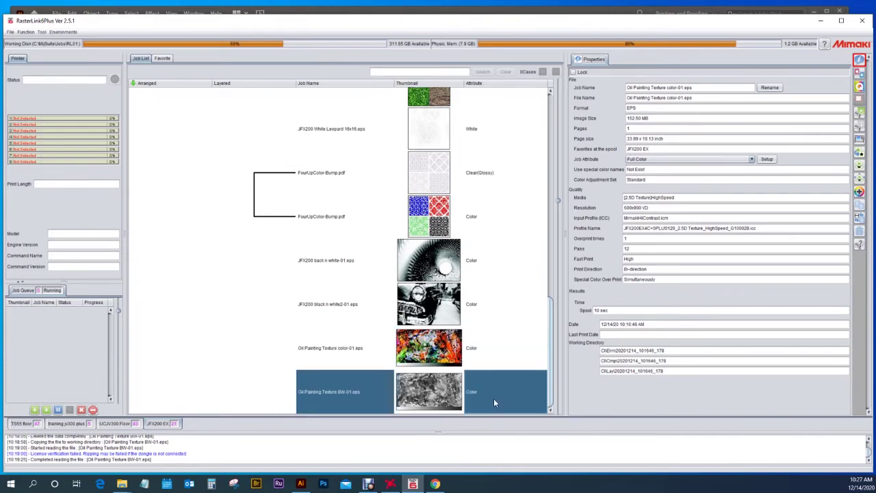
Set the BW-01 job's Job Attribute to Mono Color with its black channel printed in White ink
{"action": "left_click", "coordinate": [672, 159]}
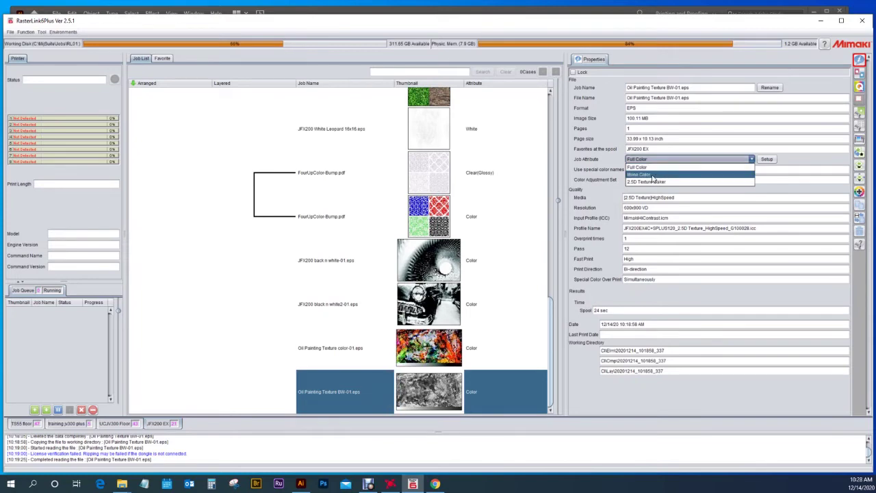
{"action": "left_click", "coordinate": [653, 175]}
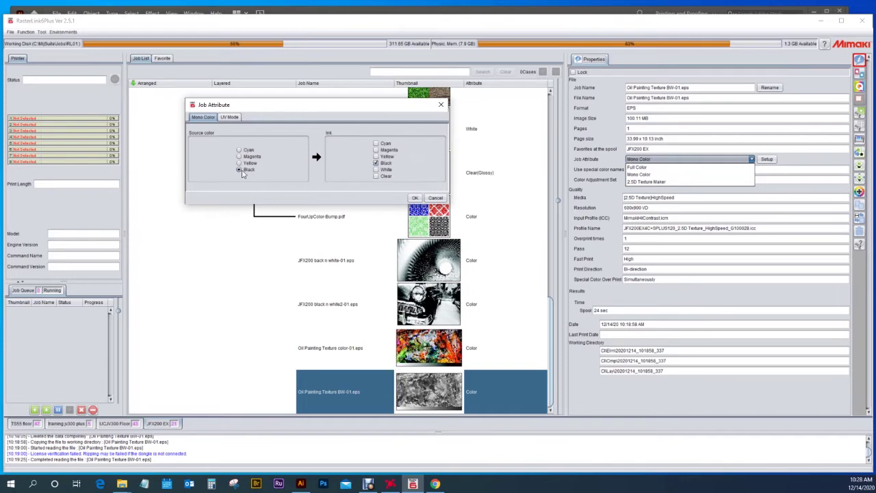
{"action": "left_click", "coordinate": [384, 170]}
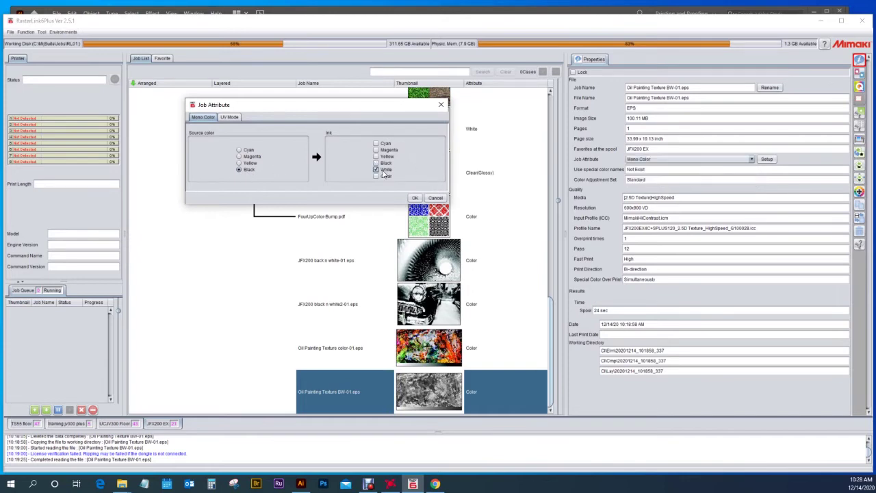
{"action": "left_click", "coordinate": [415, 198]}
Composite the Oil Painting Texture color-01 and BW-01 jobs with both White and Color layers checked
{"action": "left_click", "coordinate": [415, 199]}
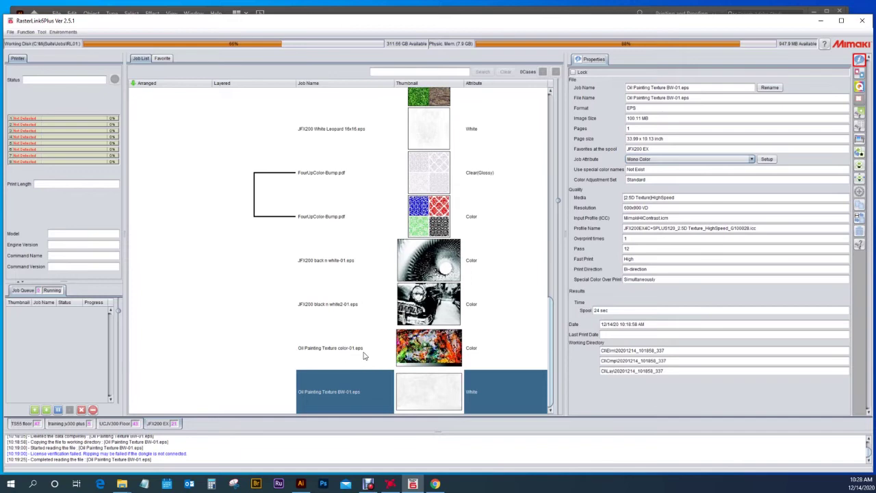
{"action": "left_click", "coordinate": [332, 352], "text": "ctrl"}
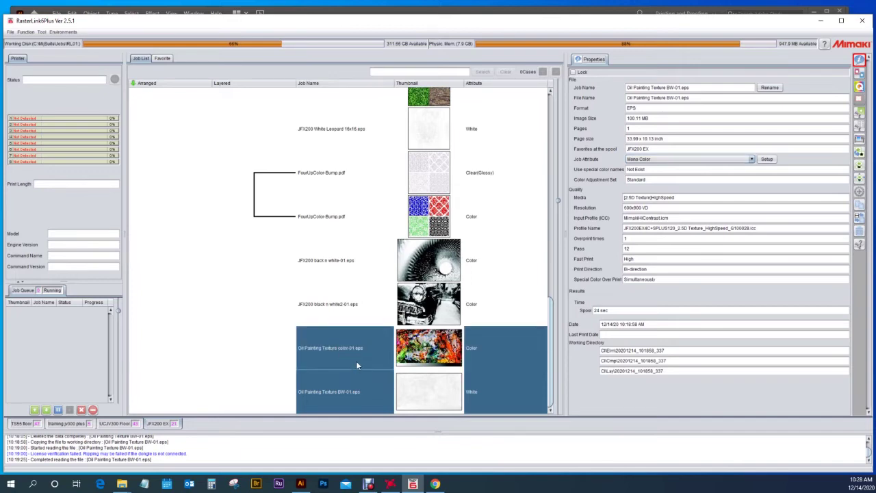
{"action": "left_click", "coordinate": [861, 167]}
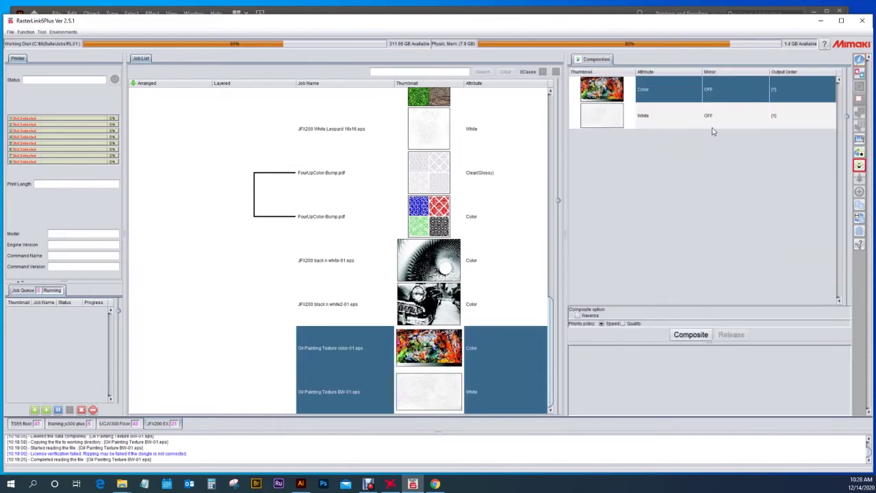
{"action": "left_click", "coordinate": [664, 118]}
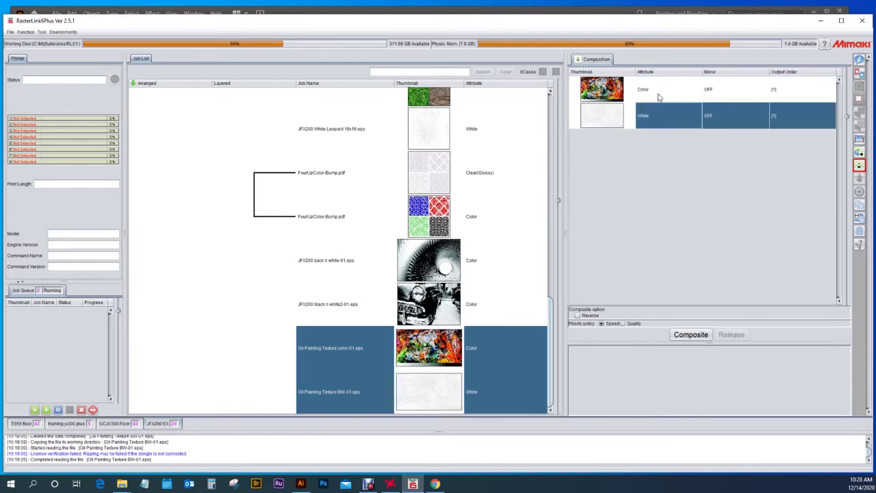
{"action": "left_click", "coordinate": [659, 94]}
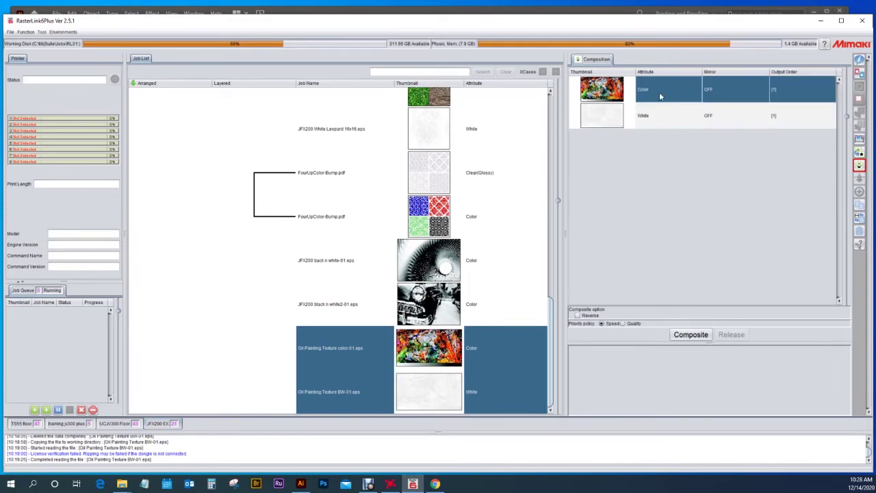
{"action": "left_click", "coordinate": [688, 334]}
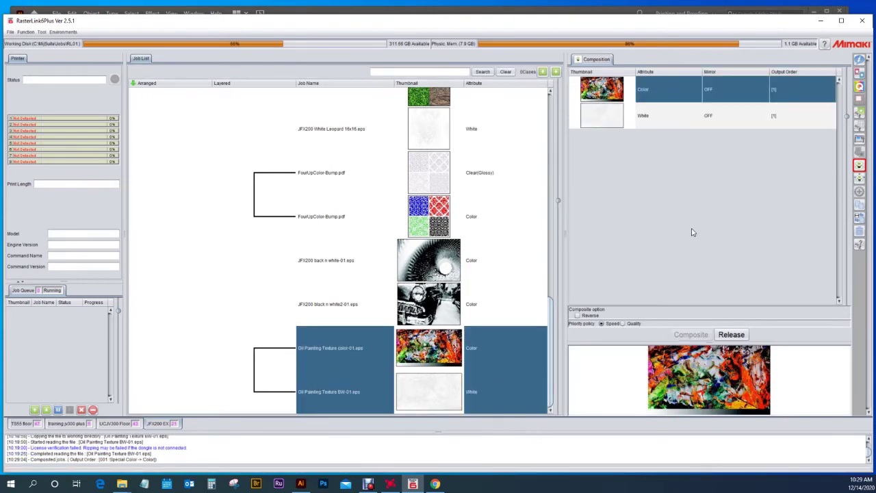
Release the Oil Painting Texture composite and enable Scale Valid in BW-01's Image Edit
{"action": "left_click", "coordinate": [731, 335]}
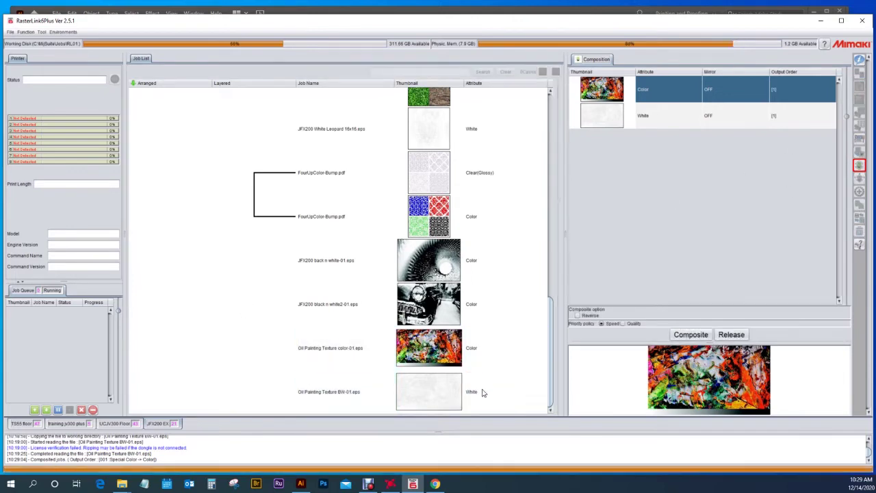
{"action": "left_click", "coordinate": [426, 400]}
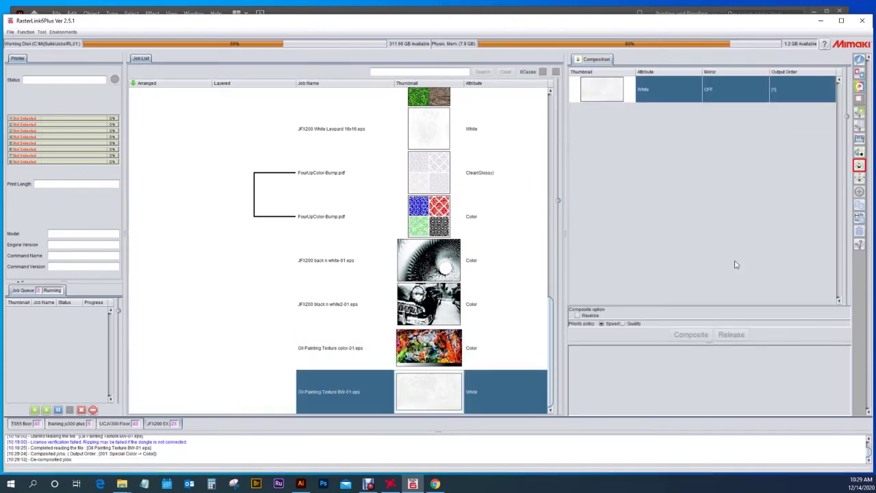
{"action": "left_click", "coordinate": [860, 113]}
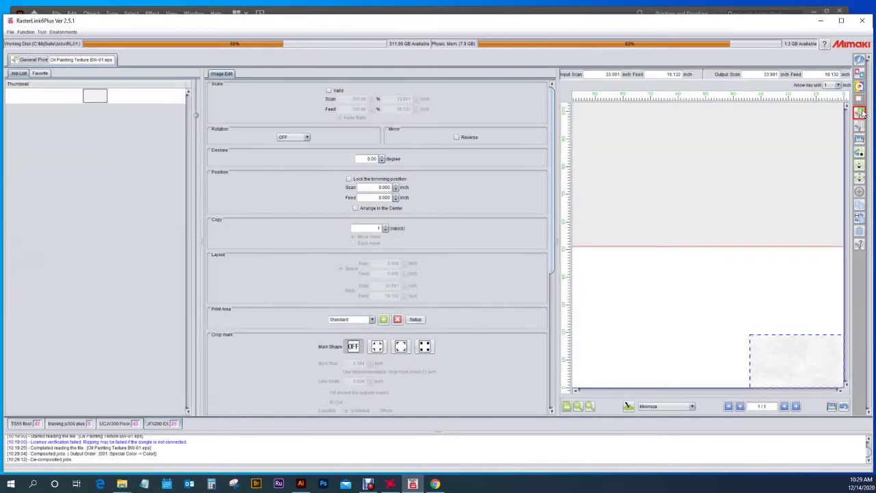
{"action": "left_click", "coordinate": [328, 91]}
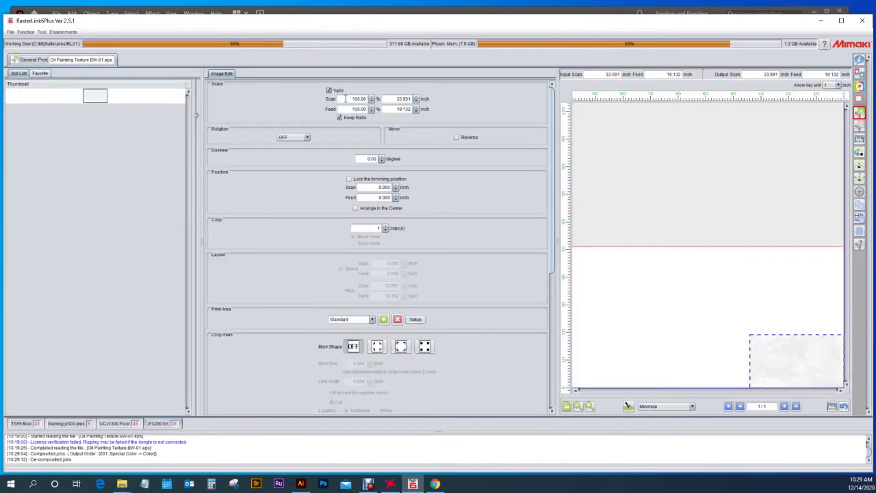
Try a 200% Scan scale on BW-01, then restore it to 100%
{"action": "left_click_drag", "start_coordinate": [346, 100], "coordinate": [376, 100]}
{"action": "type", "text": "2"}
{"action": "key", "text": "Return"}
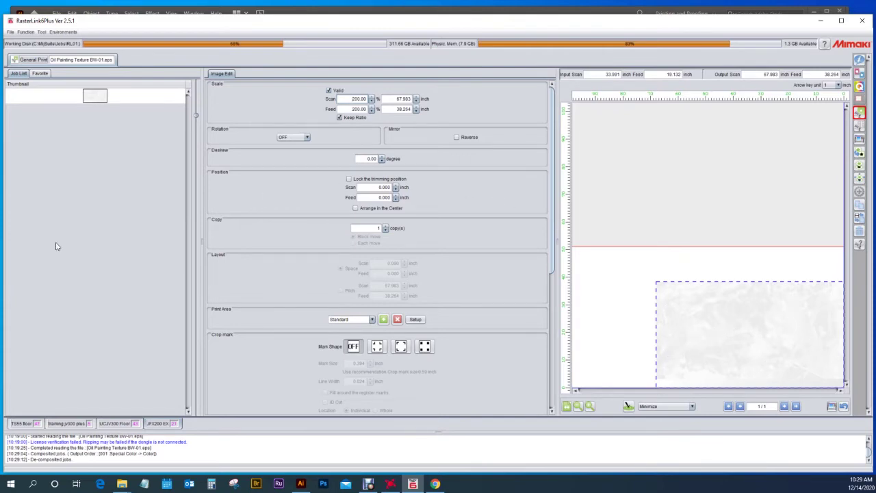
{"action": "left_click_drag", "start_coordinate": [345, 99], "coordinate": [382, 103]}
{"action": "type", "text": "100"}
{"action": "key", "text": "Return"}
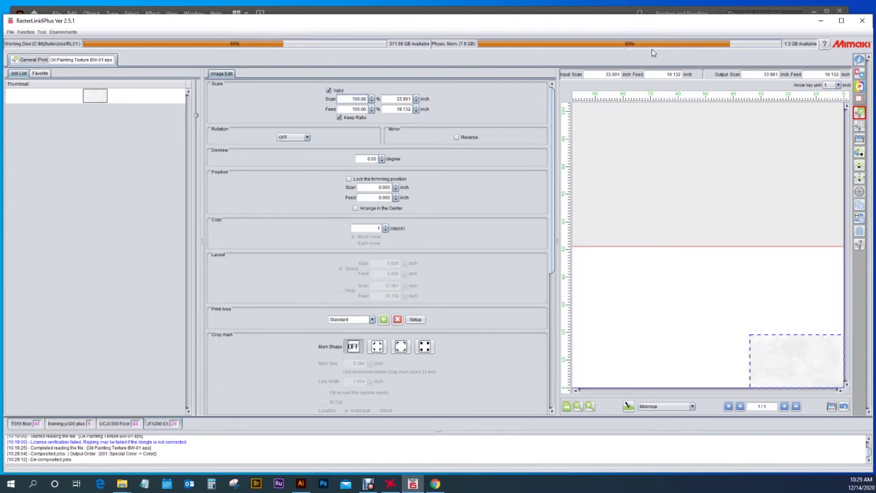
Make JFX200 black n white2 a Mono Color job printed in Clear ink with Glossy Print UV mode
{"action": "left_click", "coordinate": [861, 61]}
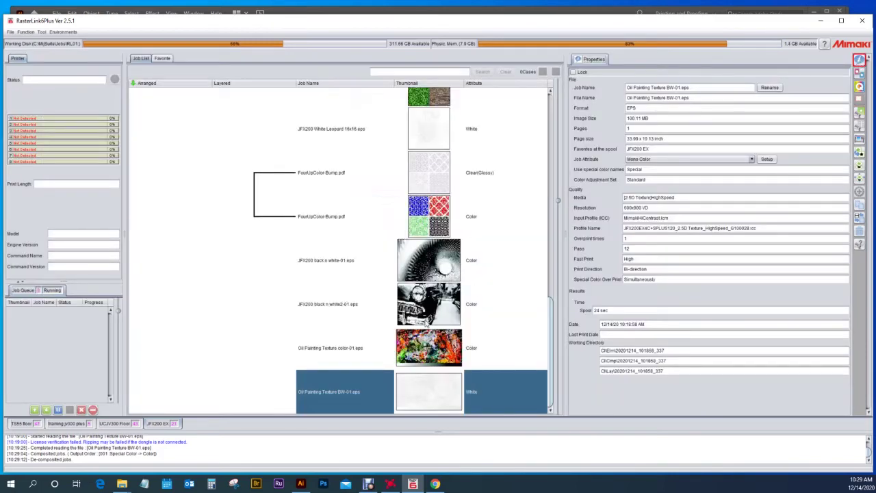
{"action": "left_click", "coordinate": [408, 310]}
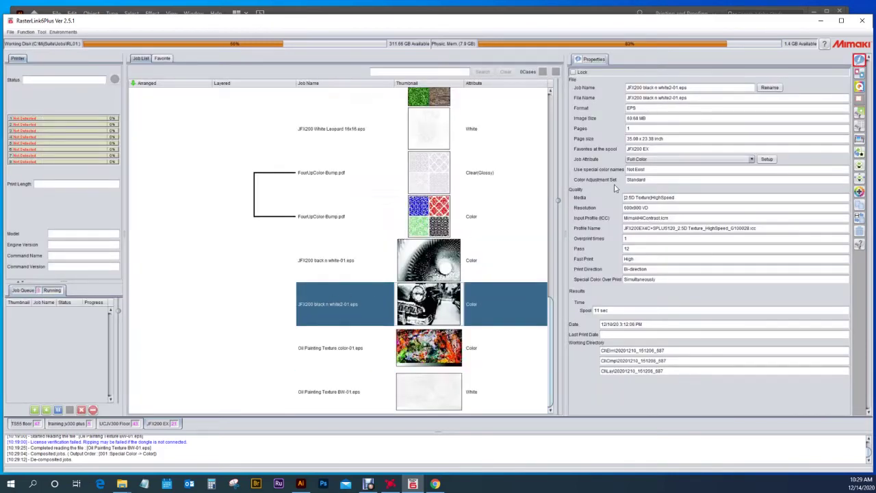
{"action": "left_click", "coordinate": [652, 159]}
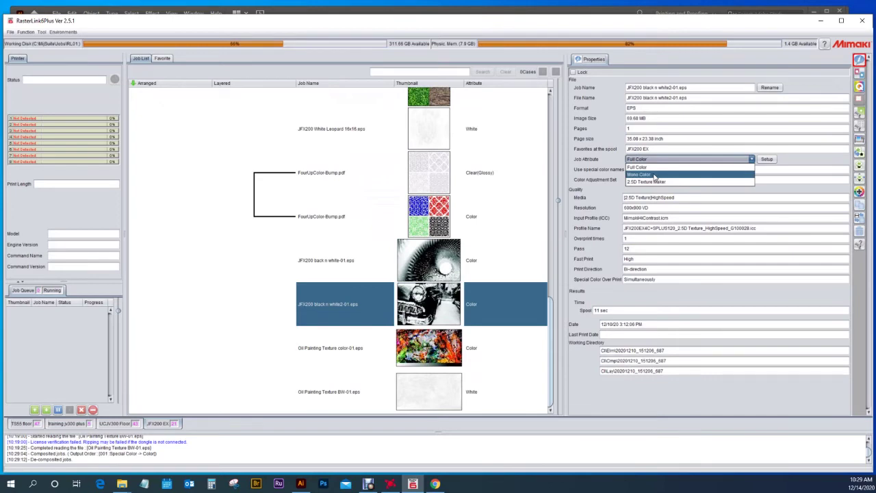
{"action": "left_click", "coordinate": [654, 175]}
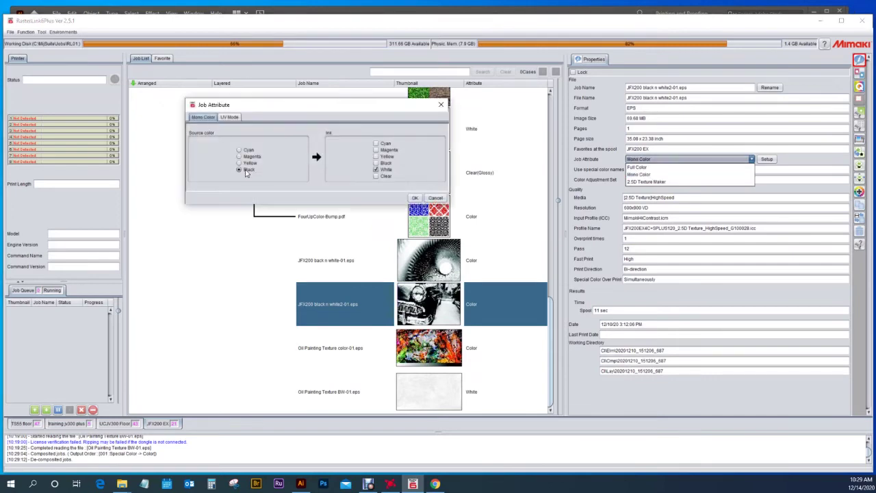
{"action": "left_click", "coordinate": [385, 177]}
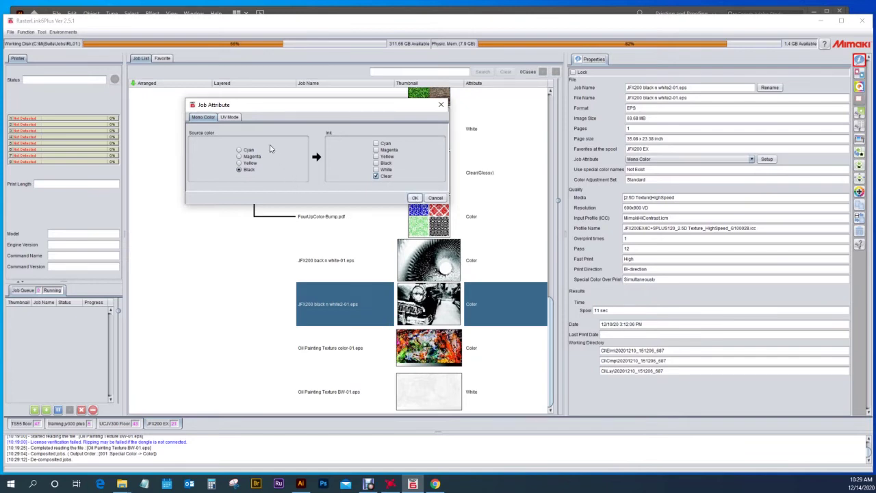
{"action": "left_click", "coordinate": [222, 117]}
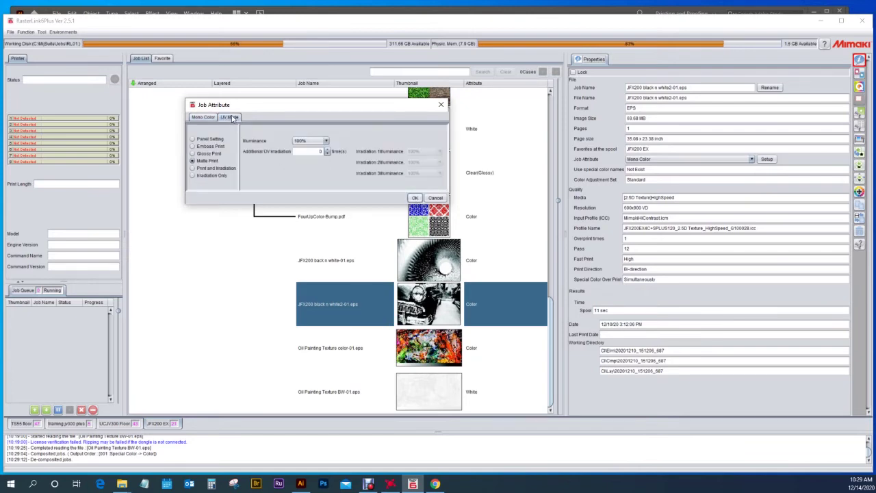
{"action": "left_click", "coordinate": [208, 154]}
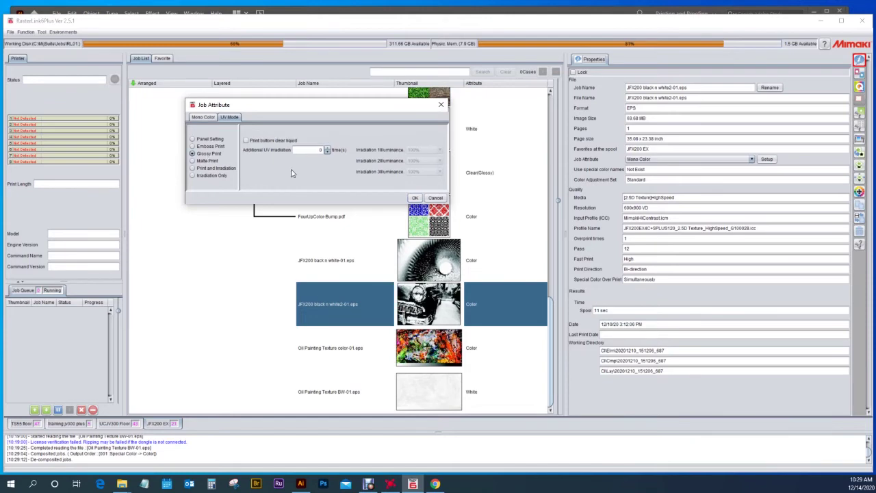
{"action": "left_click", "coordinate": [416, 198]}
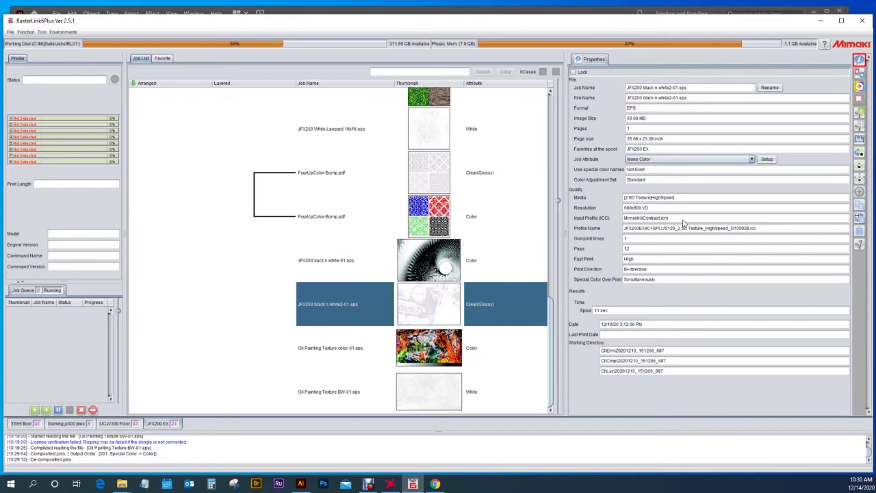
{"action": "left_click", "coordinate": [487, 395]}
{"action": "left_click", "coordinate": [492, 309]}
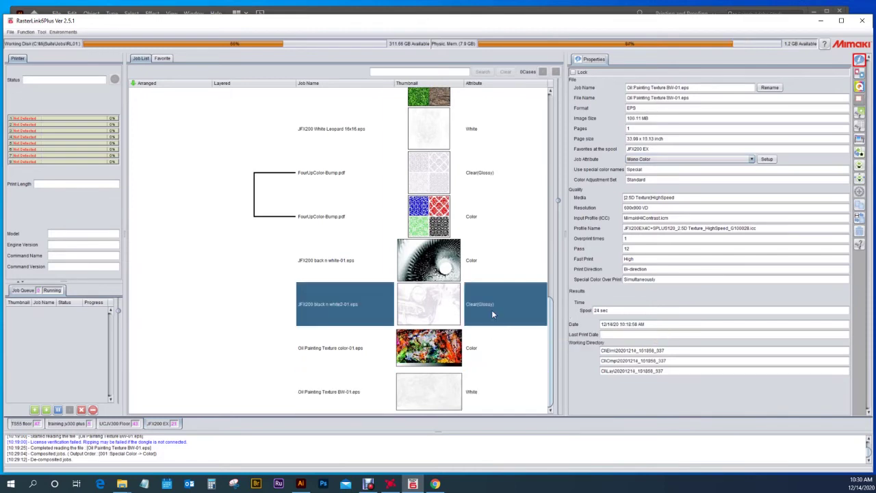
{"action": "left_click", "coordinate": [479, 393]}
{"action": "left_click", "coordinate": [484, 313]}
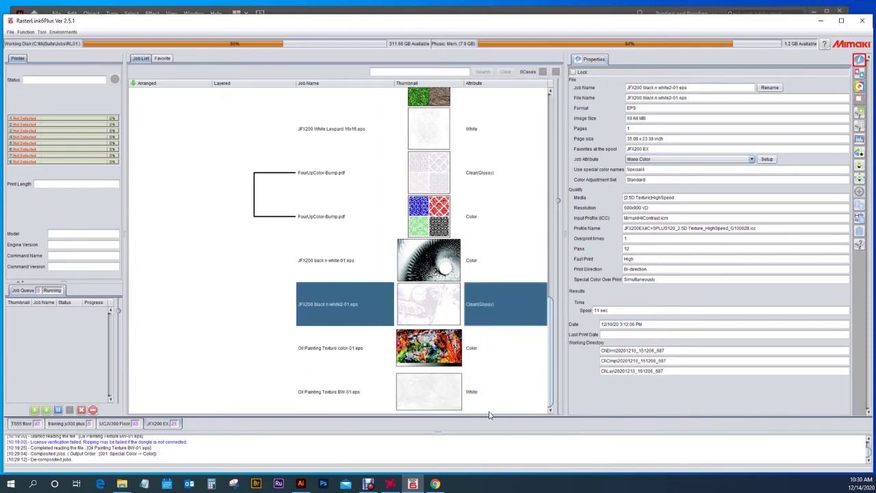
{"action": "left_click", "coordinate": [489, 402]}
{"action": "left_click", "coordinate": [490, 305]}
{"action": "left_click", "coordinate": [482, 391]}
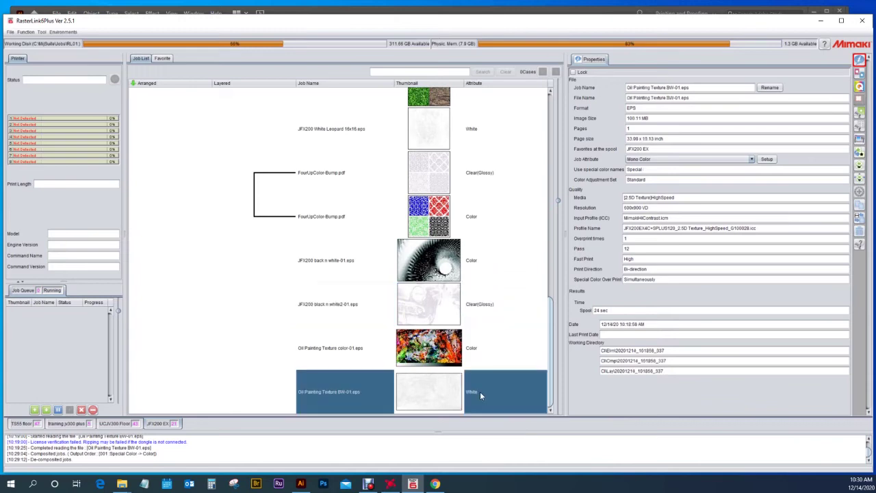
{"action": "left_click", "coordinate": [488, 309]}
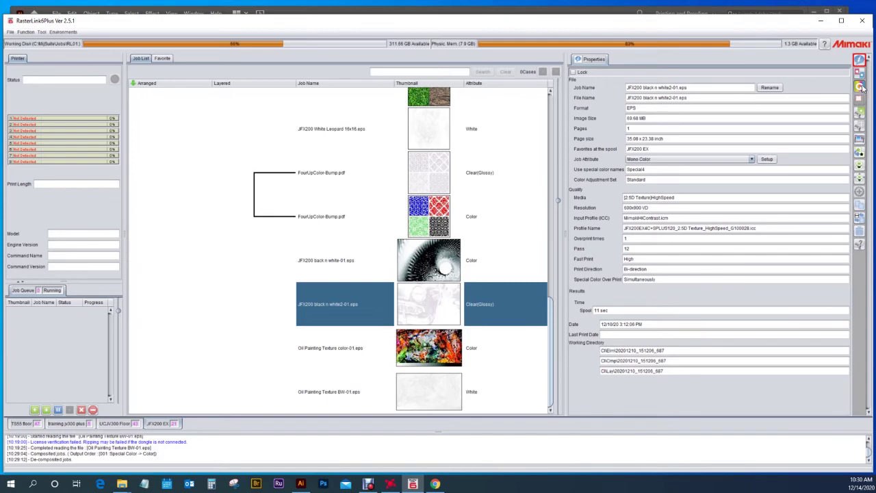
{"action": "left_click", "coordinate": [861, 86]}
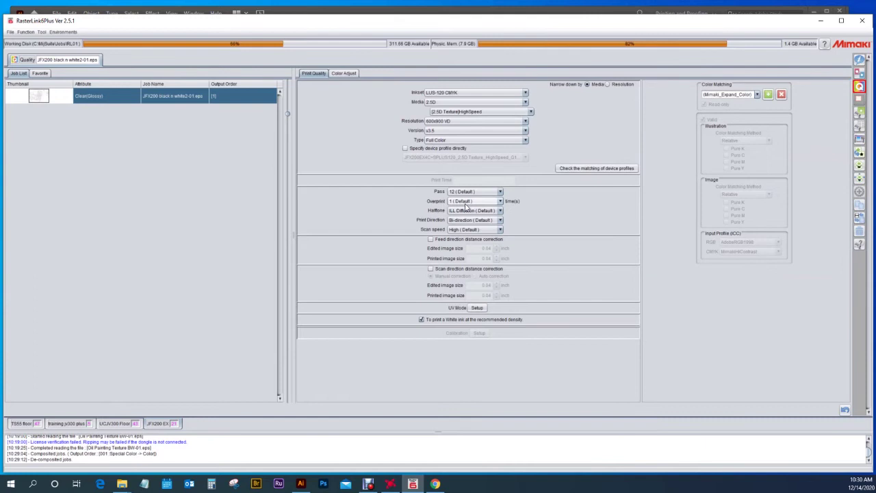
{"action": "left_click", "coordinate": [467, 204]}
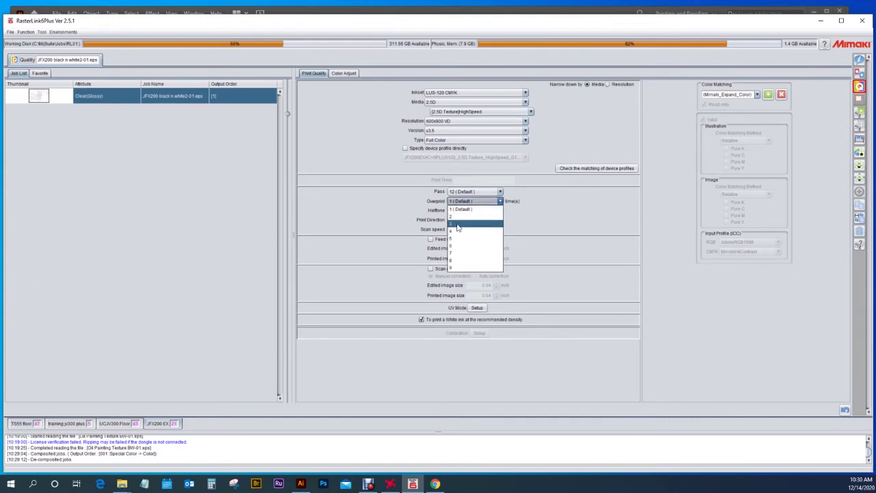
{"action": "left_click", "coordinate": [399, 206]}
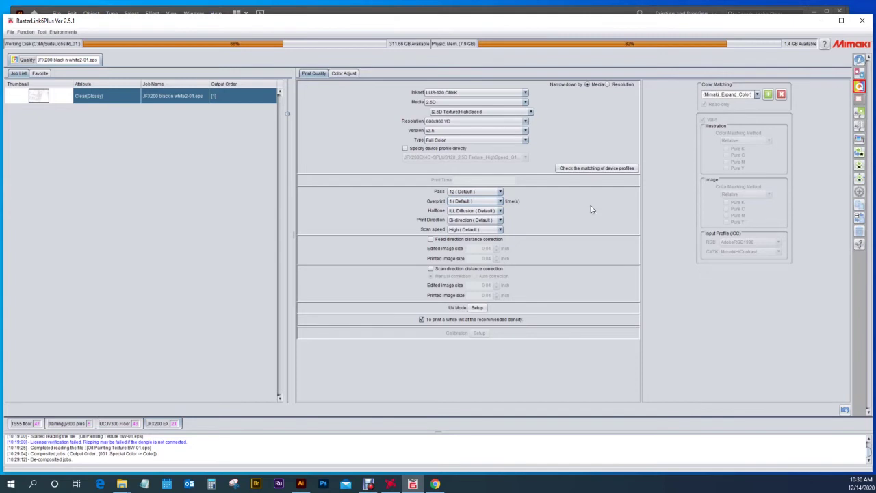
{"action": "left_click", "coordinate": [475, 201]}
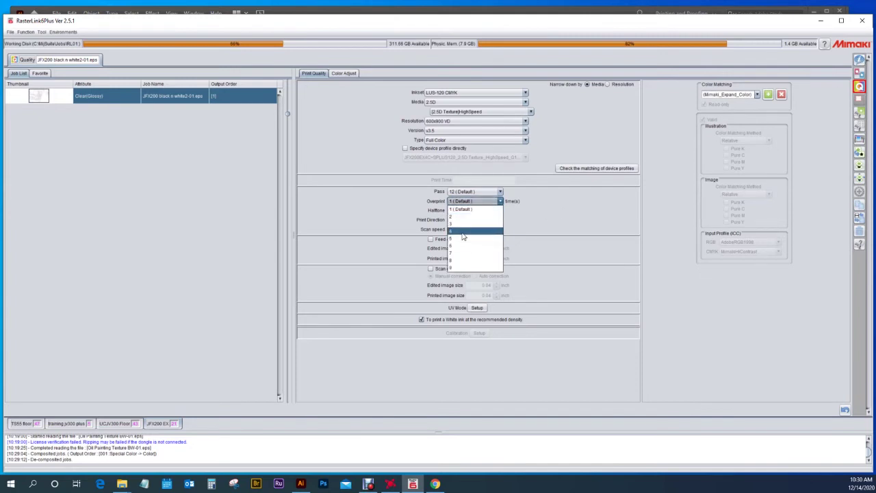
{"action": "left_click", "coordinate": [464, 236]}
{"action": "left_click", "coordinate": [473, 201]}
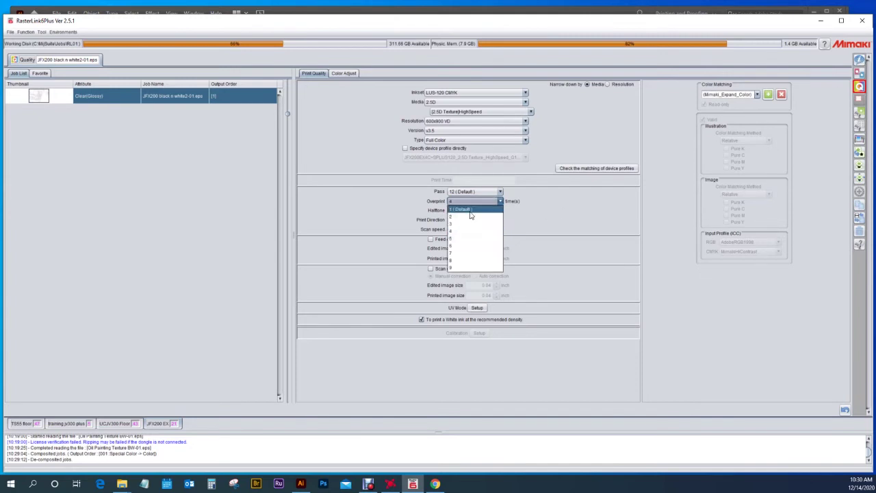
{"action": "left_click", "coordinate": [471, 211]}
{"action": "left_click", "coordinate": [860, 59]}
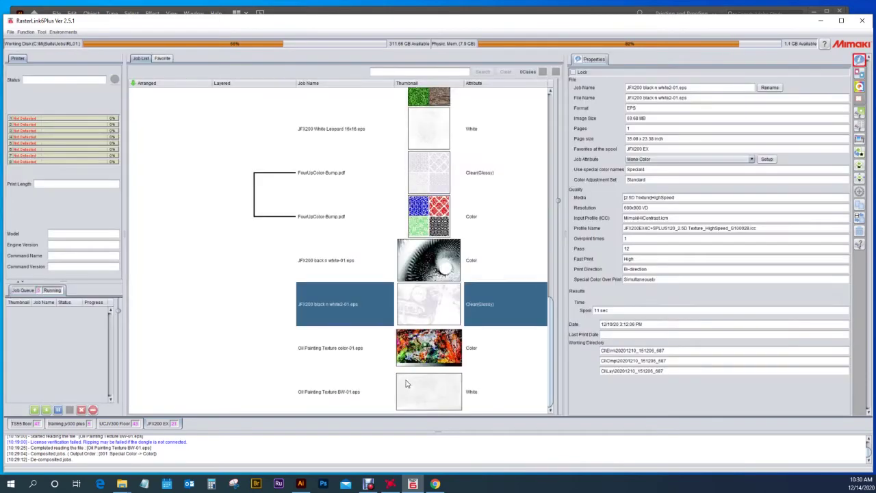
{"action": "left_click", "coordinate": [335, 353]}
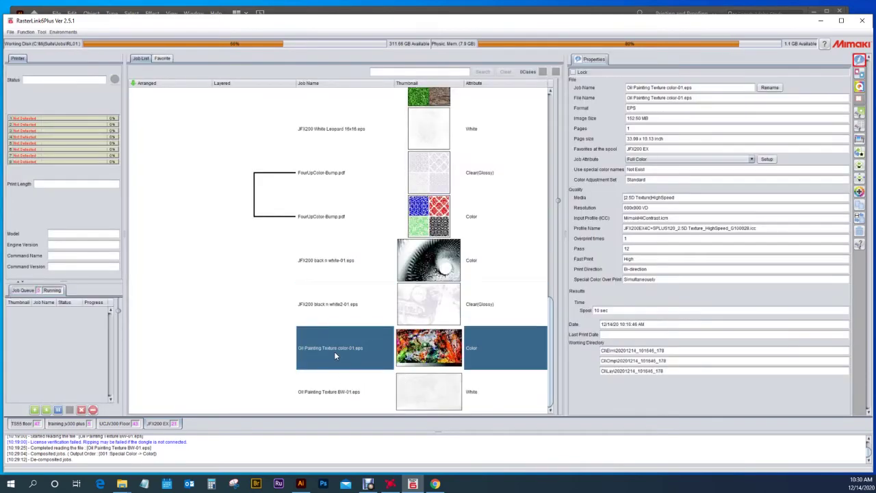
Select the Oil Painting Texture BW-01 and color-01 jobs together for compositing
{"action": "left_click", "coordinate": [333, 392]}
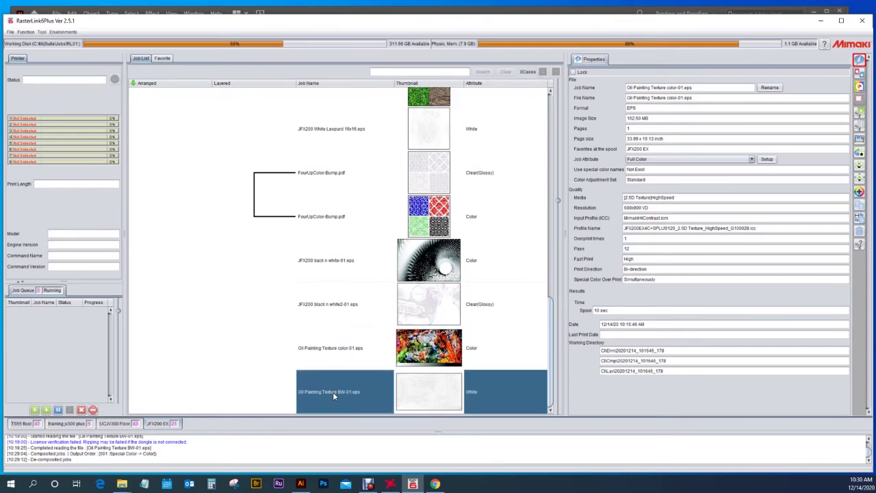
{"action": "left_click", "coordinate": [343, 353], "text": "shift"}
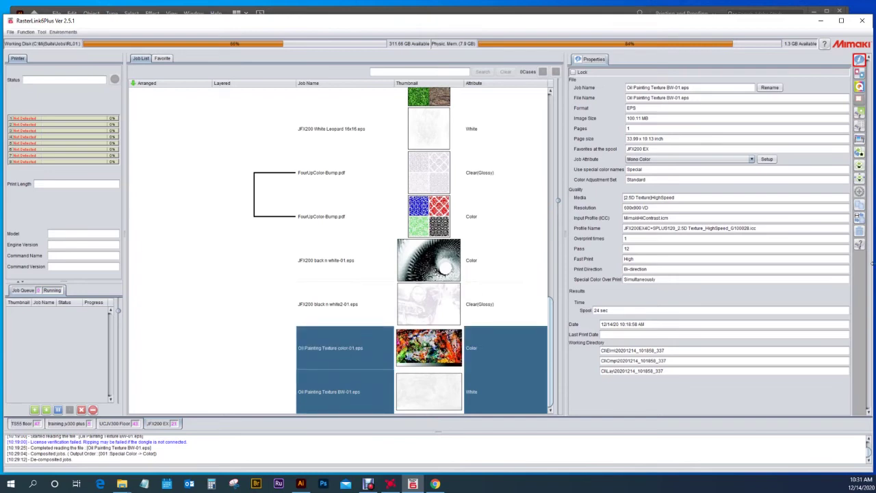
{"action": "left_click", "coordinate": [860, 167]}
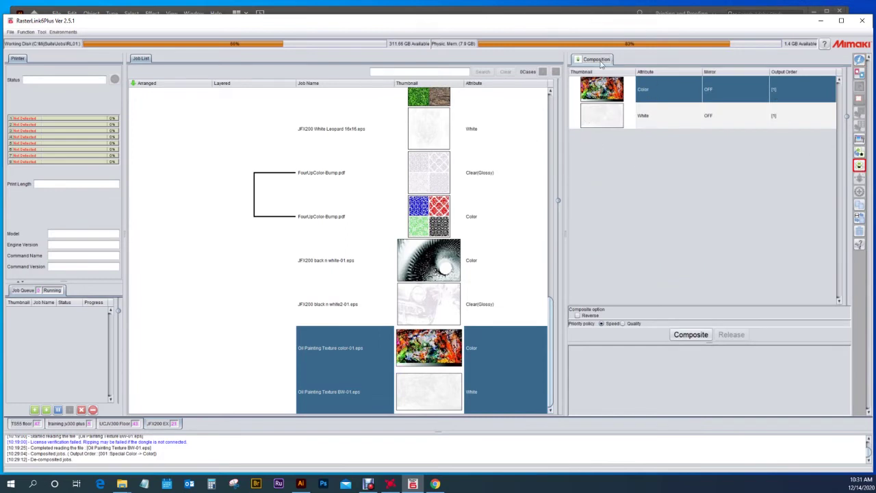
Set the composition Priority policy to Quality and review the White and Color layer order
{"action": "left_click", "coordinate": [668, 124]}
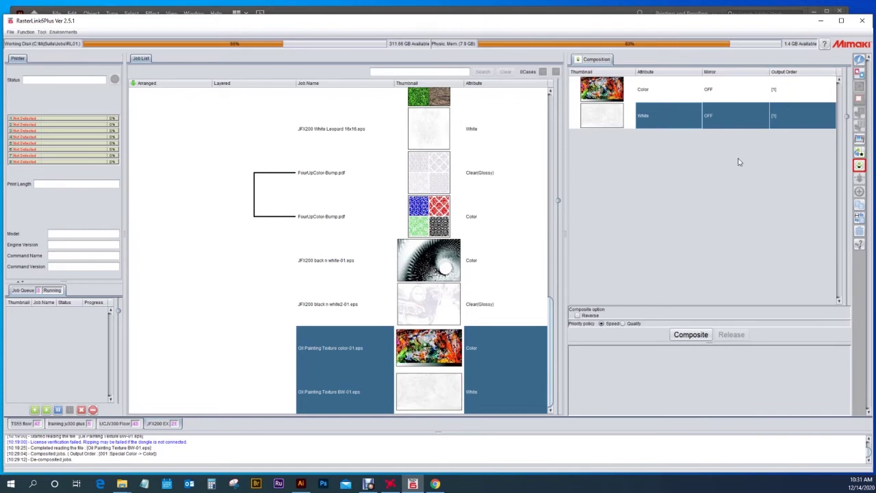
{"action": "left_click", "coordinate": [623, 324]}
{"action": "left_click", "coordinate": [790, 91]}
{"action": "left_click", "coordinate": [790, 124]}
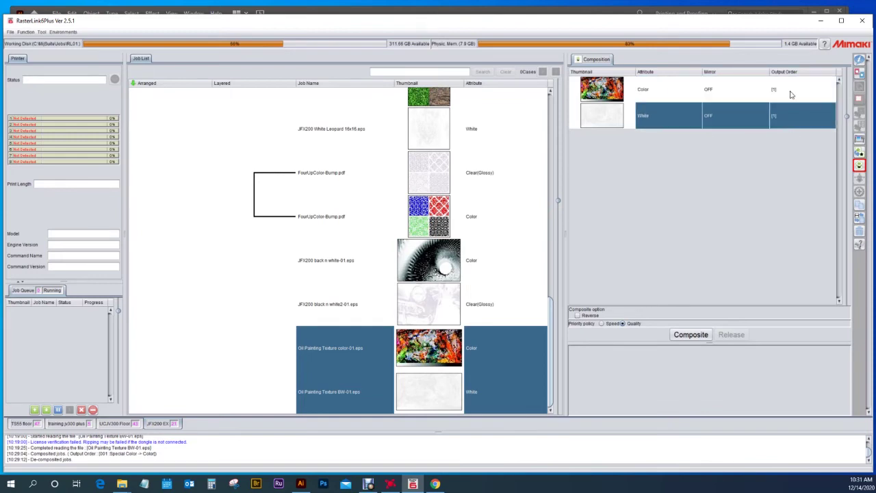
{"action": "left_click", "coordinate": [792, 94]}
{"action": "left_click", "coordinate": [786, 122]}
Composite the Oil Painting color and BW jobs, check both layers, then select the BW job
{"action": "left_click", "coordinate": [786, 93]}
{"action": "left_click", "coordinate": [782, 115]}
{"action": "left_click", "coordinate": [691, 335]}
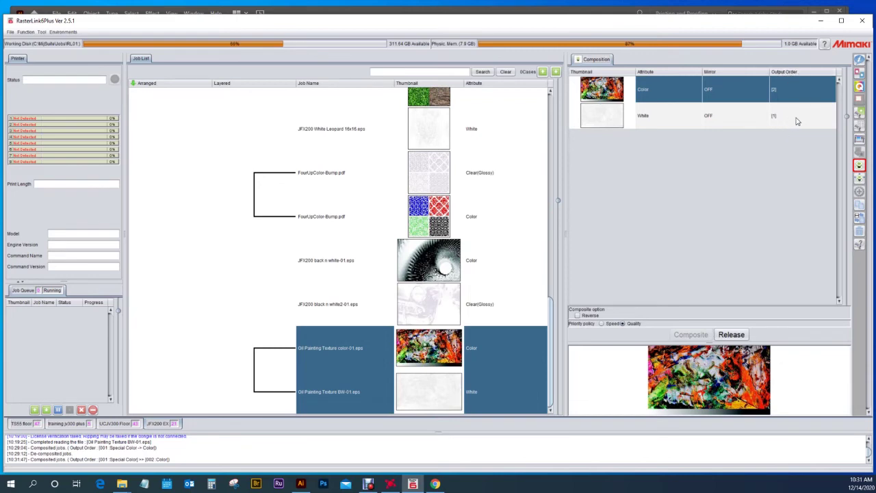
{"action": "left_click", "coordinate": [608, 120]}
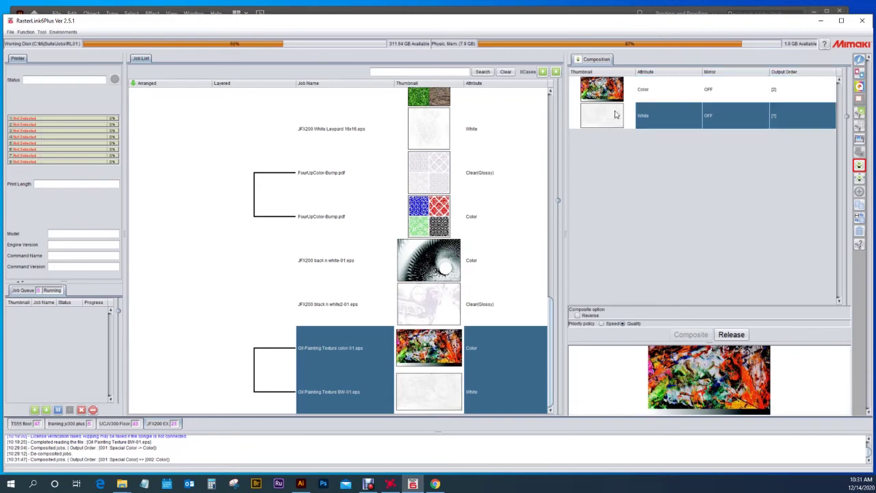
{"action": "left_click", "coordinate": [660, 95]}
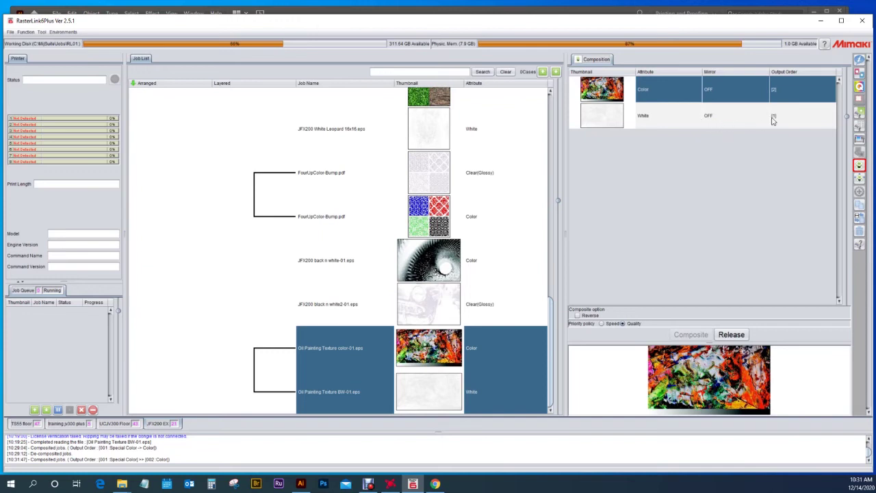
{"action": "left_click", "coordinate": [334, 395]}
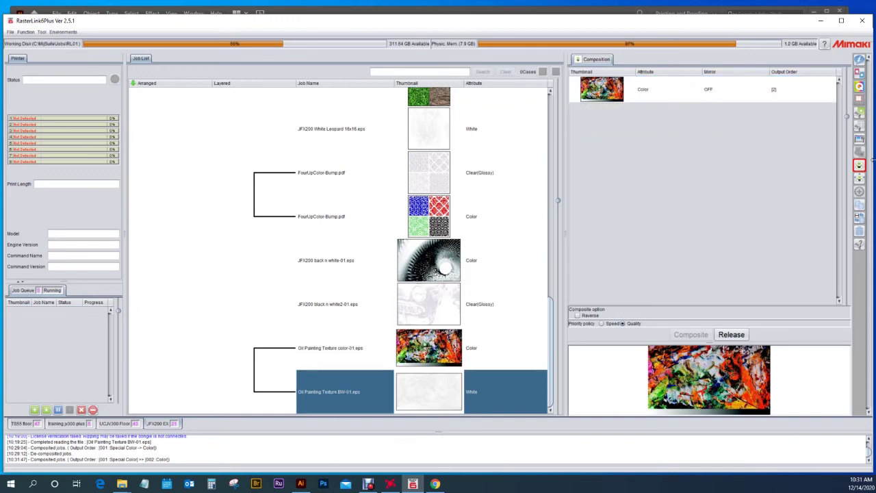
Set the White layer's Overprint to 5 in Quality settings, leaving the Color layer at default
{"action": "left_click", "coordinate": [860, 86]}
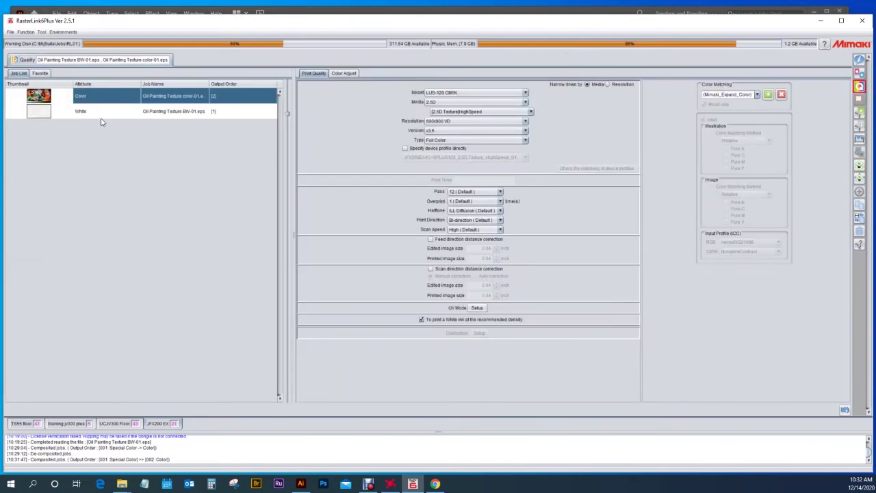
{"action": "left_click", "coordinate": [103, 113]}
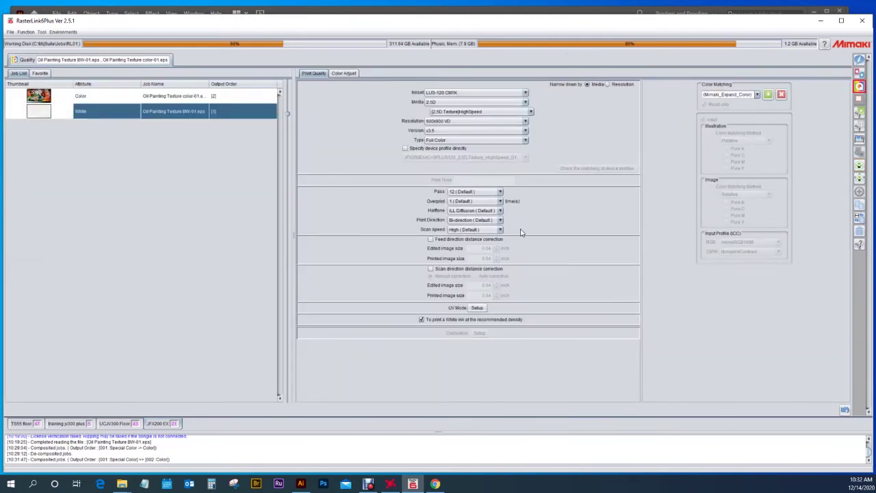
{"action": "left_click", "coordinate": [473, 203]}
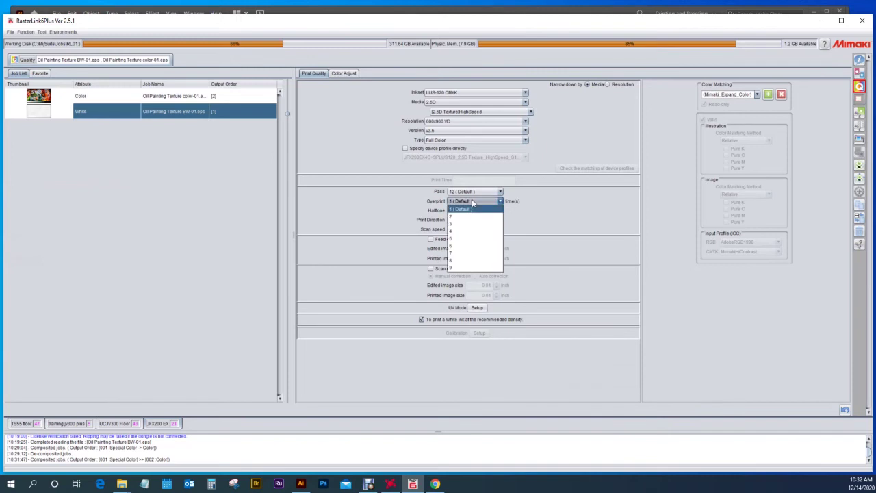
{"action": "left_click", "coordinate": [456, 240]}
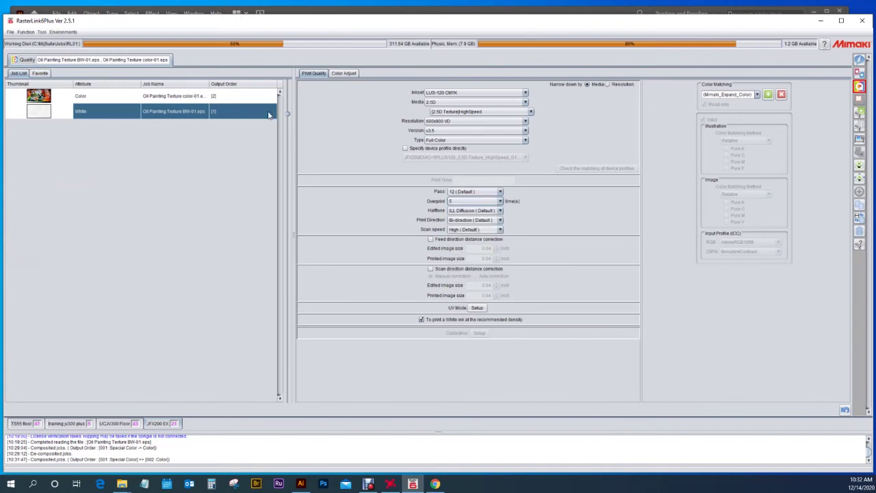
{"action": "left_click", "coordinate": [233, 100]}
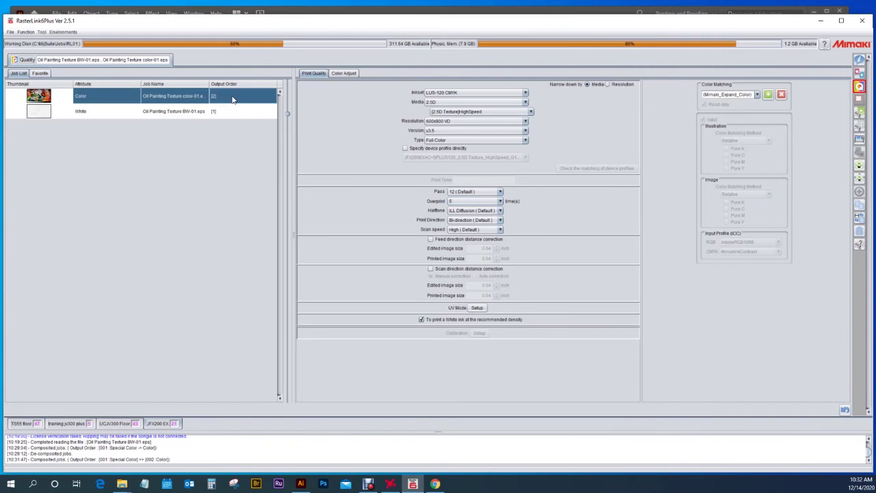
{"action": "left_click", "coordinate": [238, 115]}
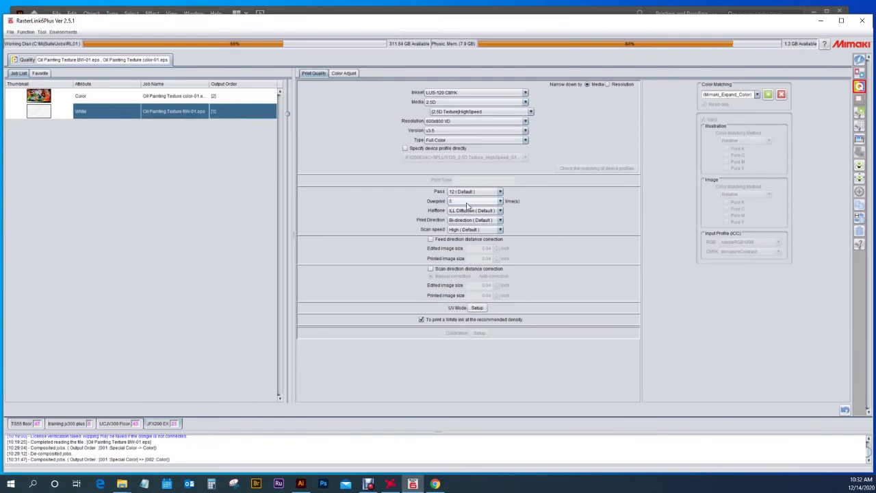
{"action": "left_click", "coordinate": [232, 99]}
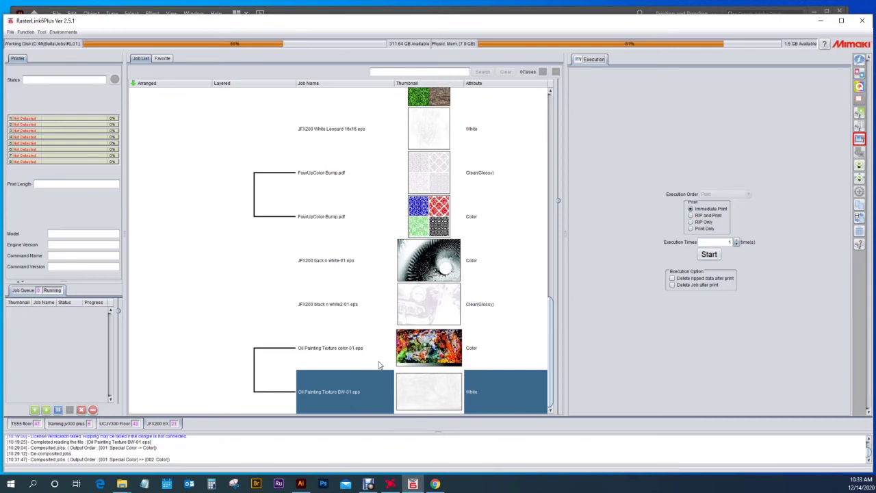
Check the linked Oil Painting color and BW rows, then select the JFX200 back n white-01.eps job
{"action": "left_click", "coordinate": [486, 357]}
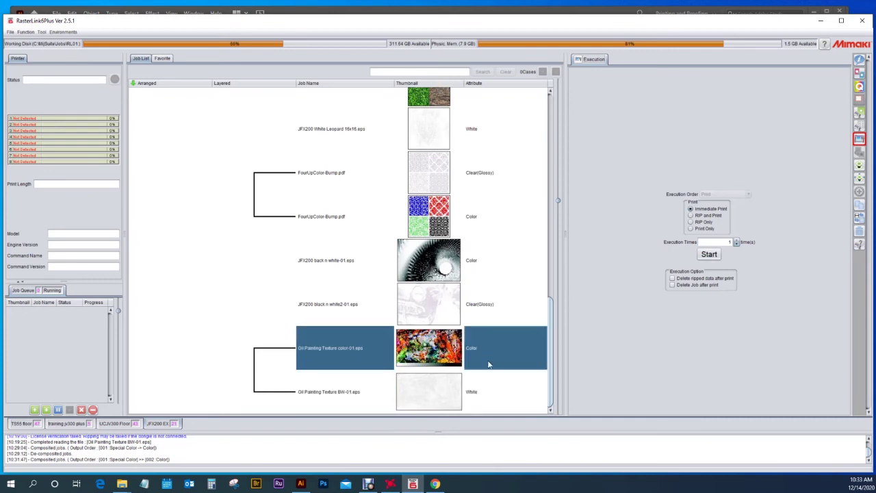
{"action": "left_click", "coordinate": [483, 397]}
{"action": "left_click", "coordinate": [482, 350]}
{"action": "left_click", "coordinate": [479, 399]}
{"action": "left_click", "coordinate": [485, 356]}
{"action": "left_click", "coordinate": [489, 395]}
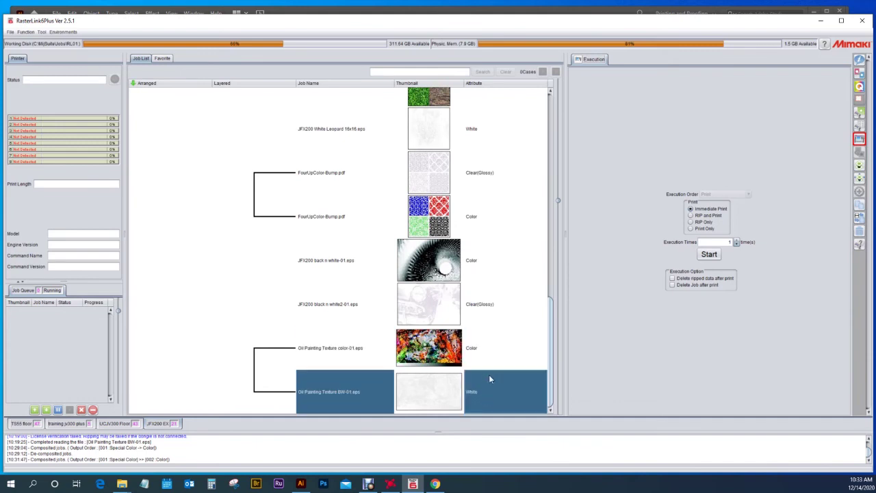
{"action": "left_click", "coordinate": [484, 348]}
{"action": "left_click", "coordinate": [490, 401]}
{"action": "left_click", "coordinate": [480, 346]}
{"action": "left_click", "coordinate": [485, 389]}
{"action": "left_click", "coordinate": [482, 353]}
{"action": "left_click", "coordinate": [490, 392]}
{"action": "left_click", "coordinate": [488, 306]}
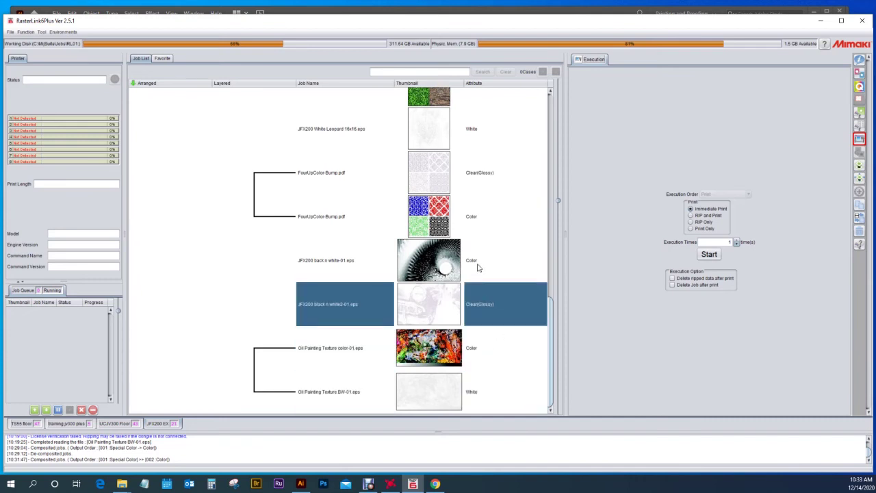
{"action": "left_click", "coordinate": [483, 260]}
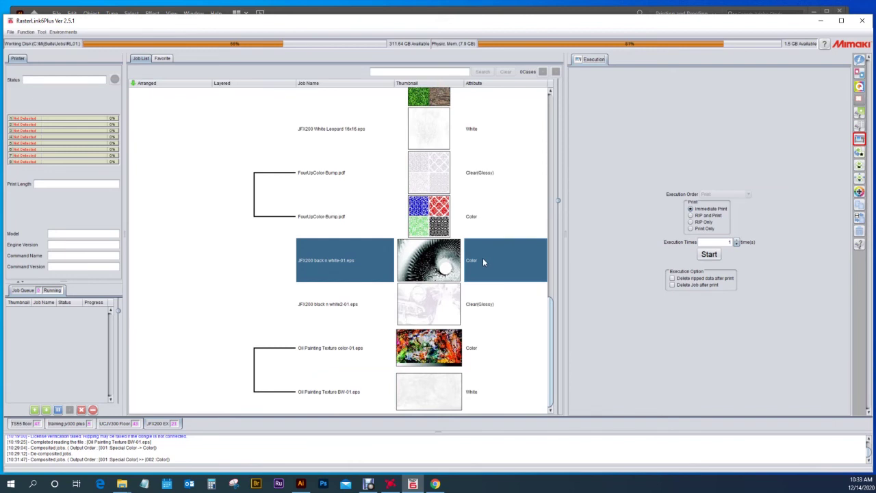
Set the JFX200 back n white-01.eps job attribute to Mono Color with Clear ink instead of White
{"action": "left_click", "coordinate": [860, 61]}
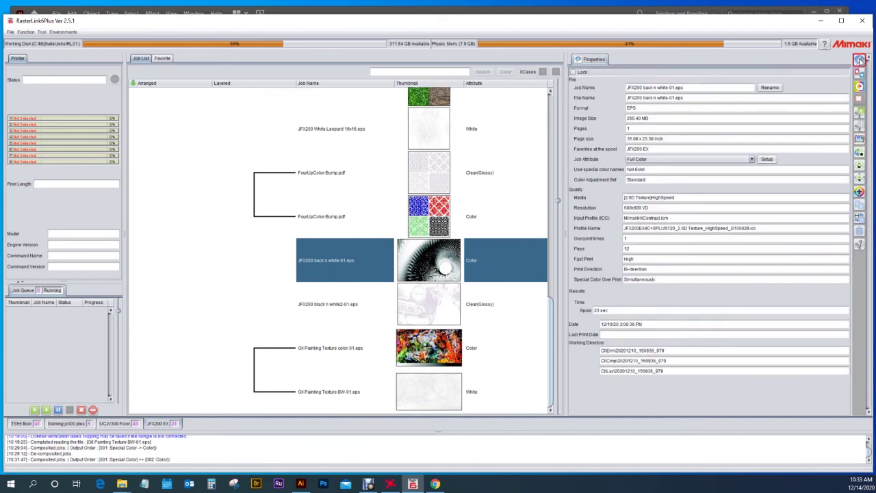
{"action": "left_click", "coordinate": [665, 159]}
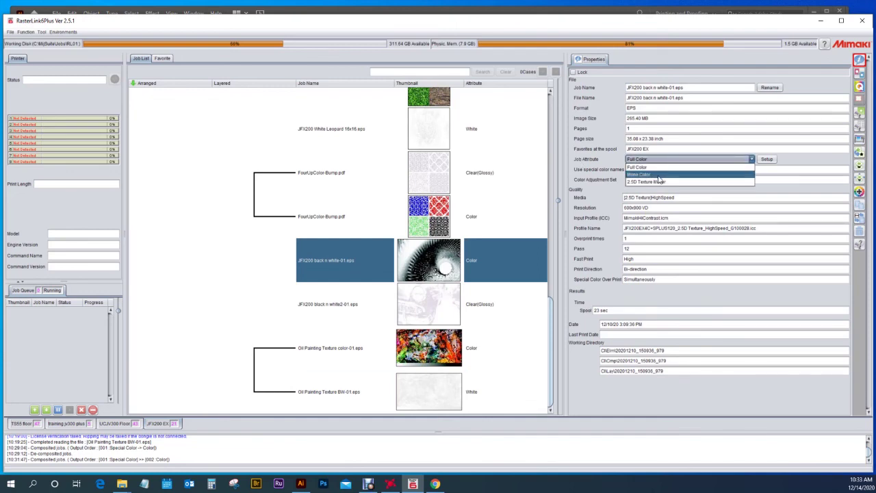
{"action": "left_click", "coordinate": [660, 175]}
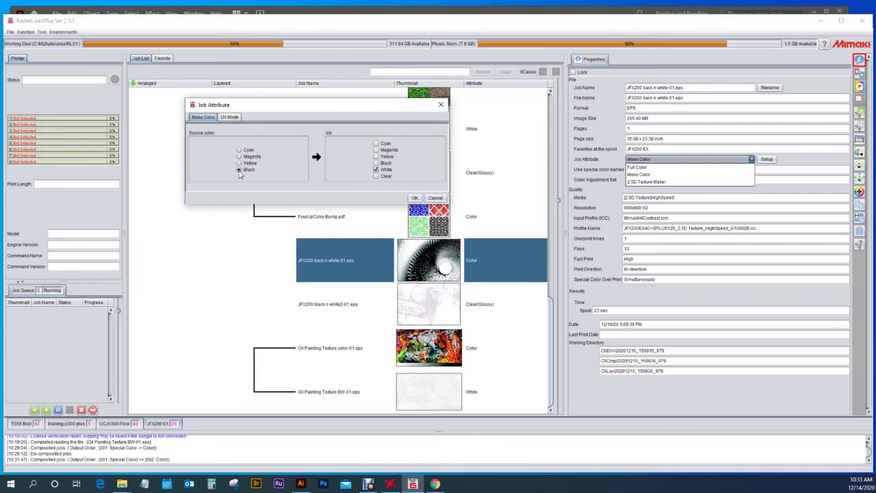
{"action": "left_click", "coordinate": [386, 176]}
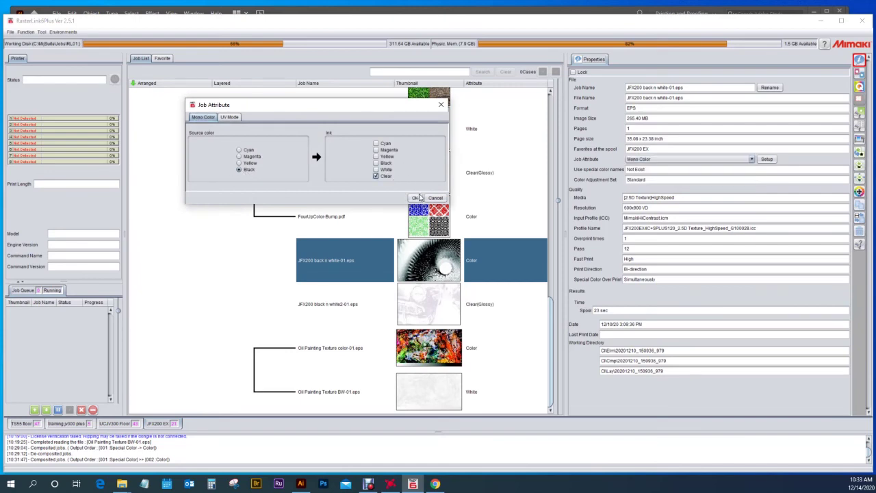
Choose Glossy Print UV mode over Emboss Print and confirm the properties
{"action": "left_click", "coordinate": [230, 118]}
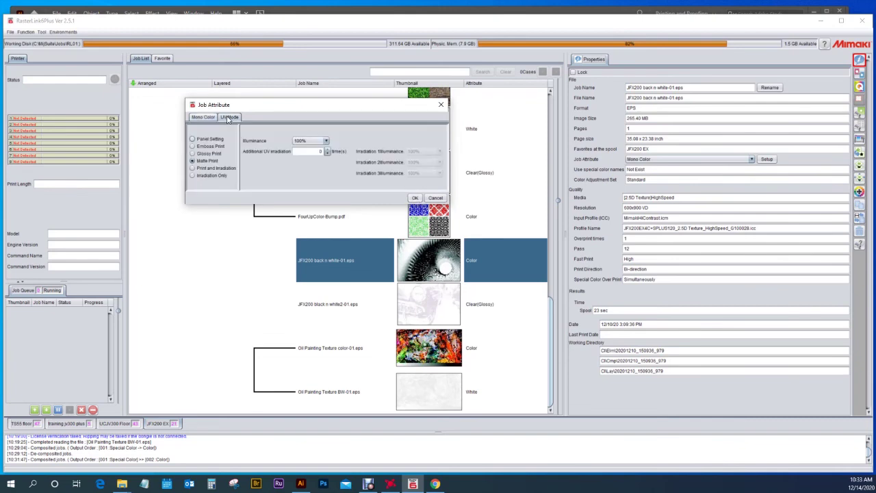
{"action": "left_click", "coordinate": [206, 155]}
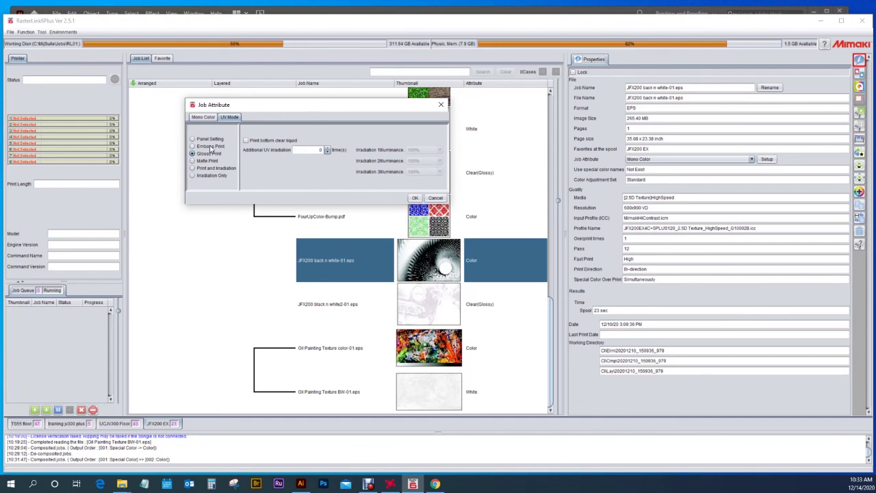
{"action": "left_click", "coordinate": [212, 147]}
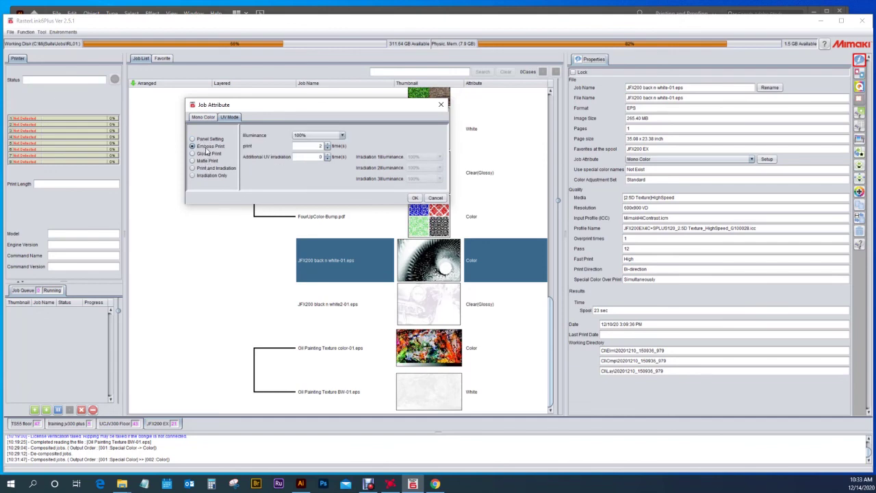
{"action": "left_click", "coordinate": [206, 154]}
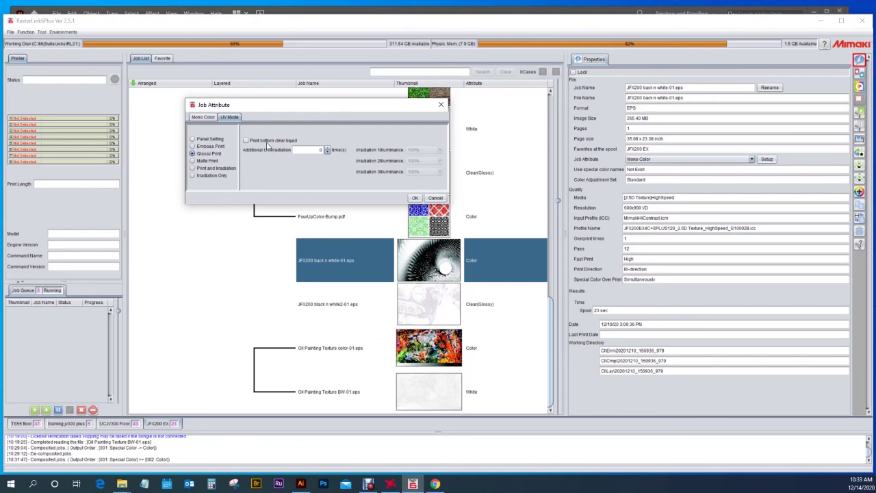
{"action": "left_click", "coordinate": [208, 146]}
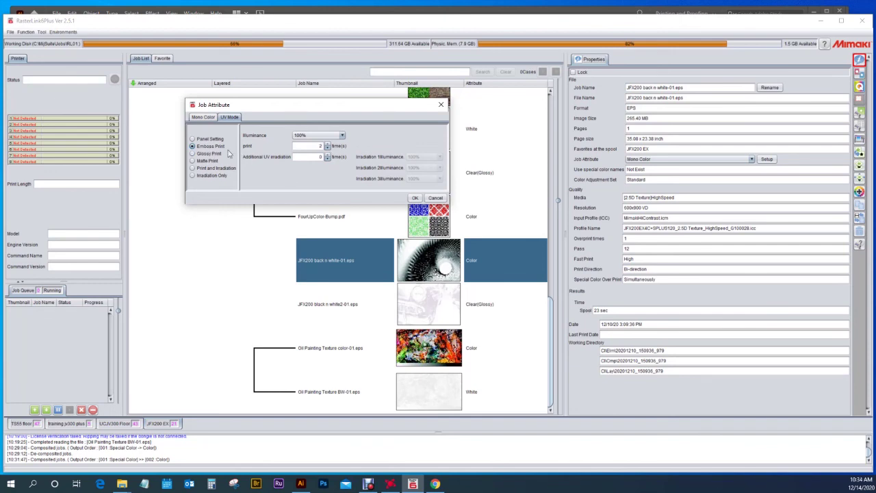
{"action": "left_click", "coordinate": [206, 154]}
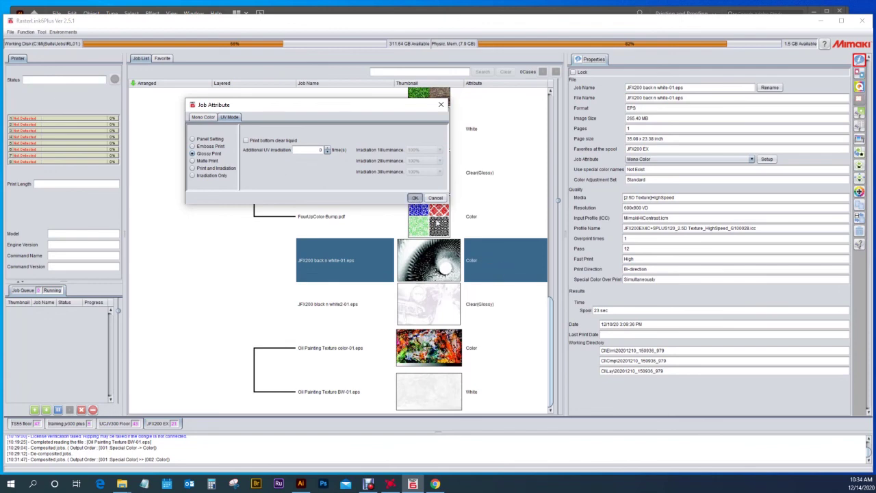
{"action": "left_click", "coordinate": [415, 197]}
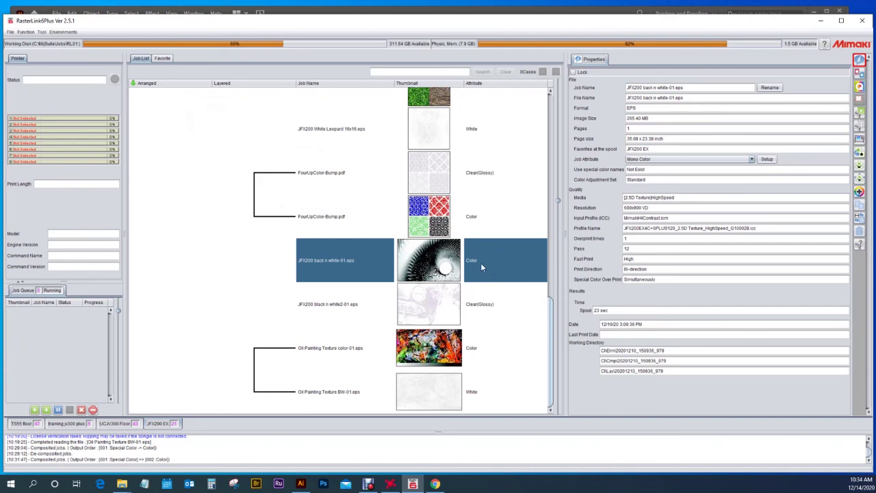